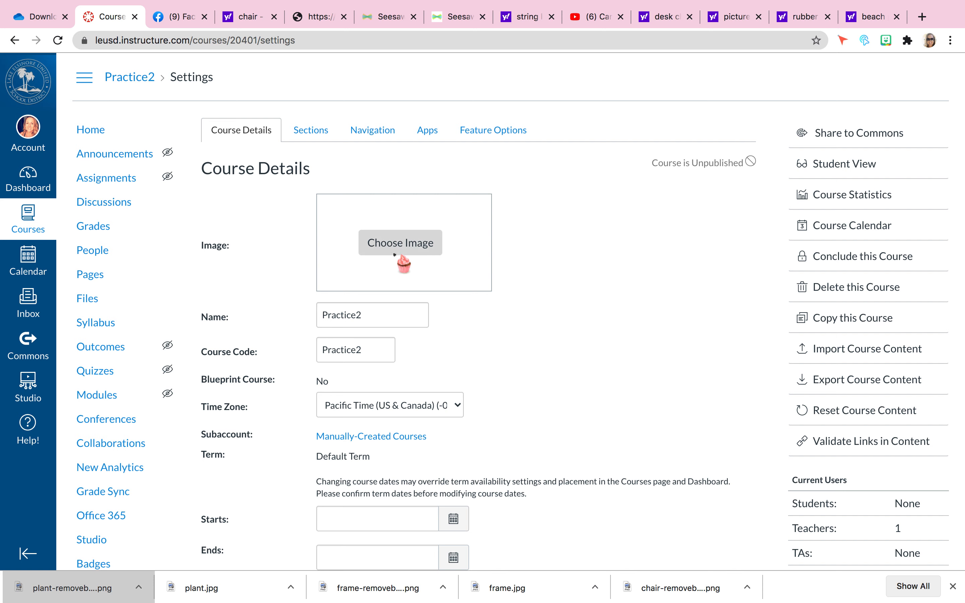
# Upload the desktop screenshot ending in 6.22 PM as the course image and save the updated course details.
pyautogui.click(400, 243)
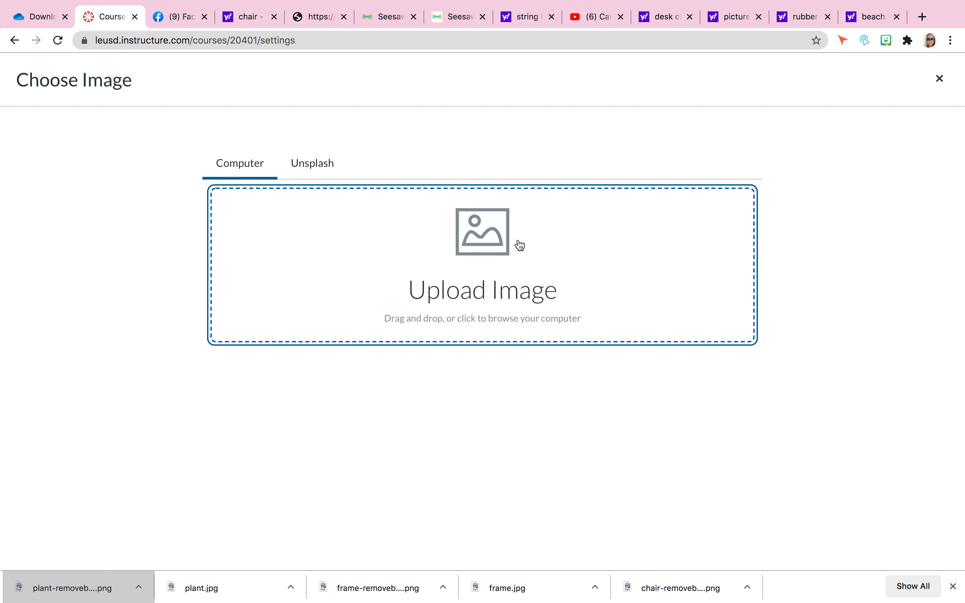
pyautogui.click(519, 245)
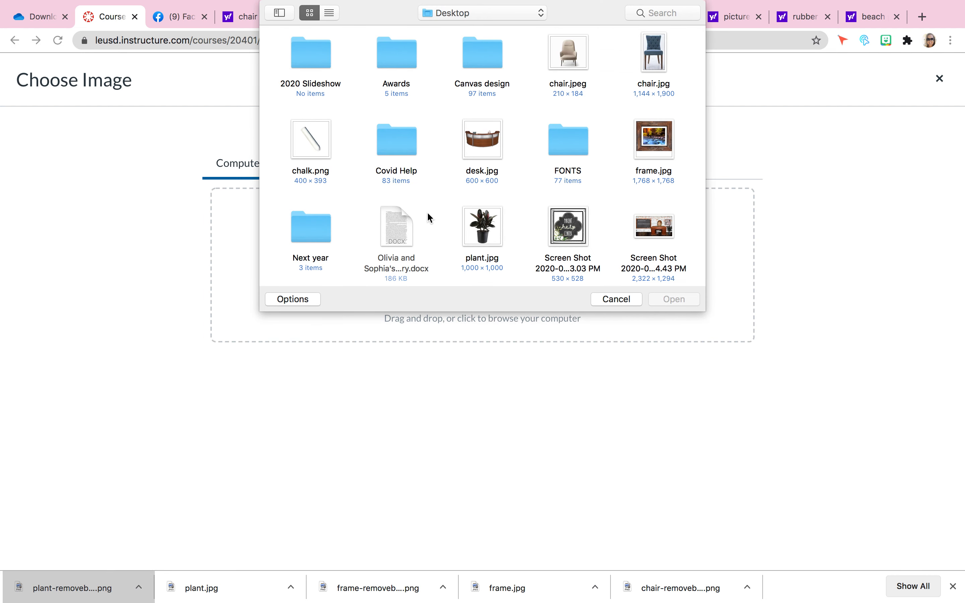
pyautogui.scroll(-5, 551, 198)
pyautogui.click(314, 140)
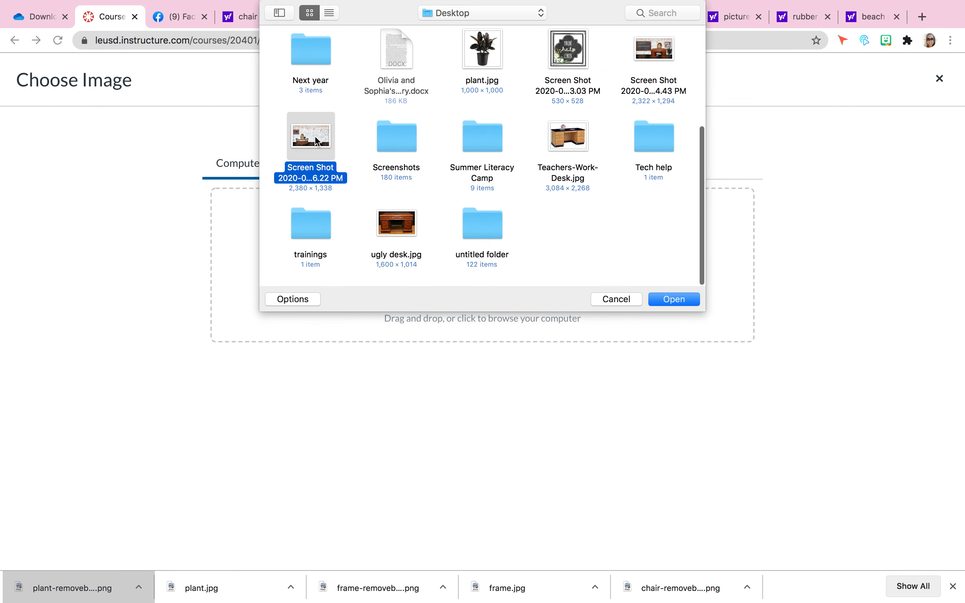
pyautogui.click(689, 302)
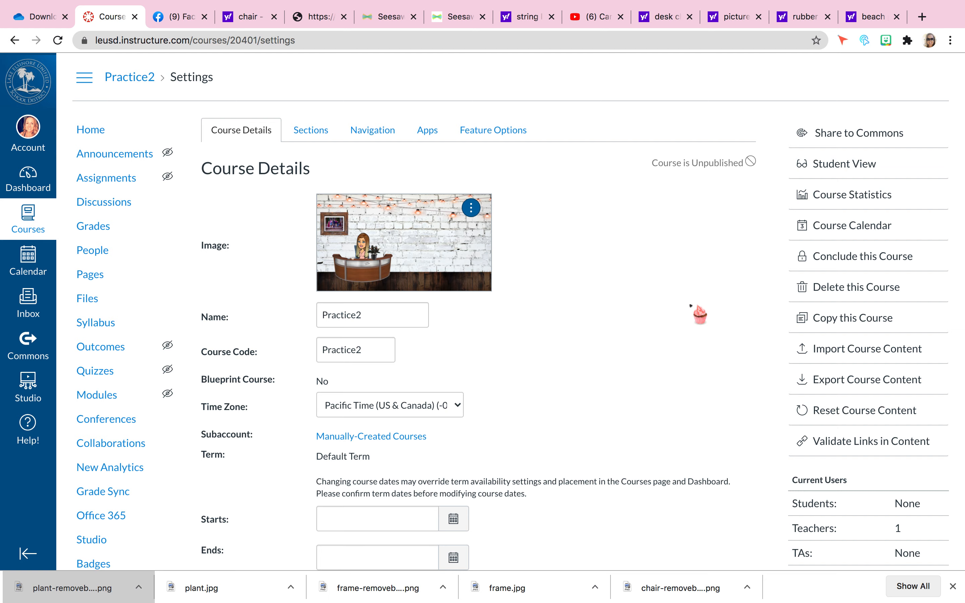
pyautogui.scroll(-15, 604, 337)
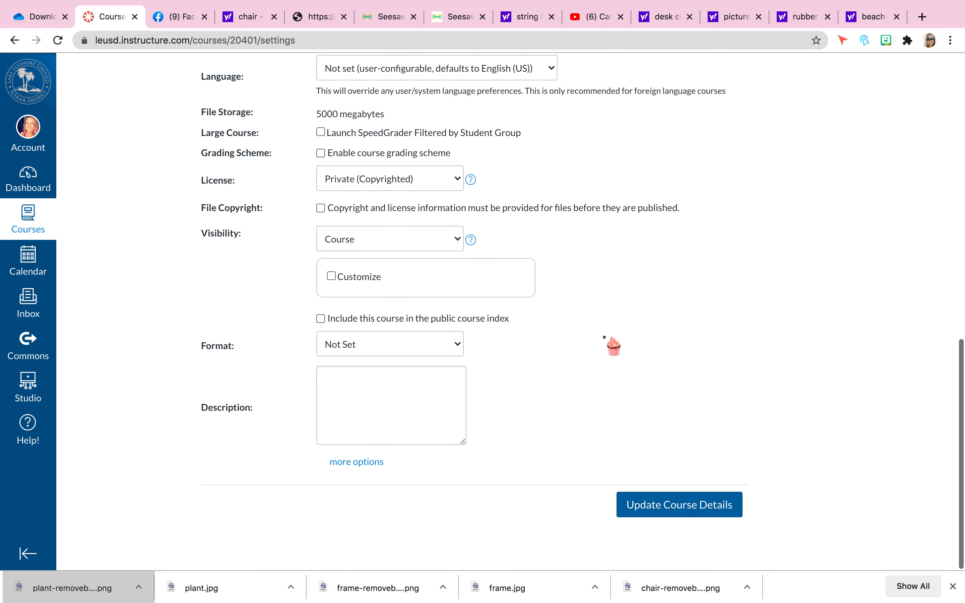
pyautogui.click(674, 504)
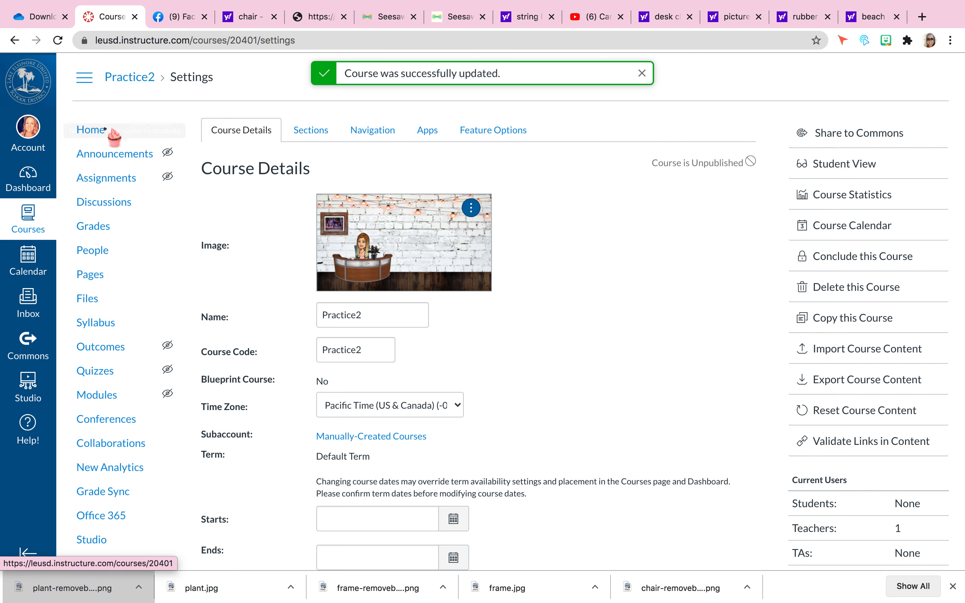
# Set the course home page to the Pages Front Page, Welcome, and save the choice.
pyautogui.click(92, 135)
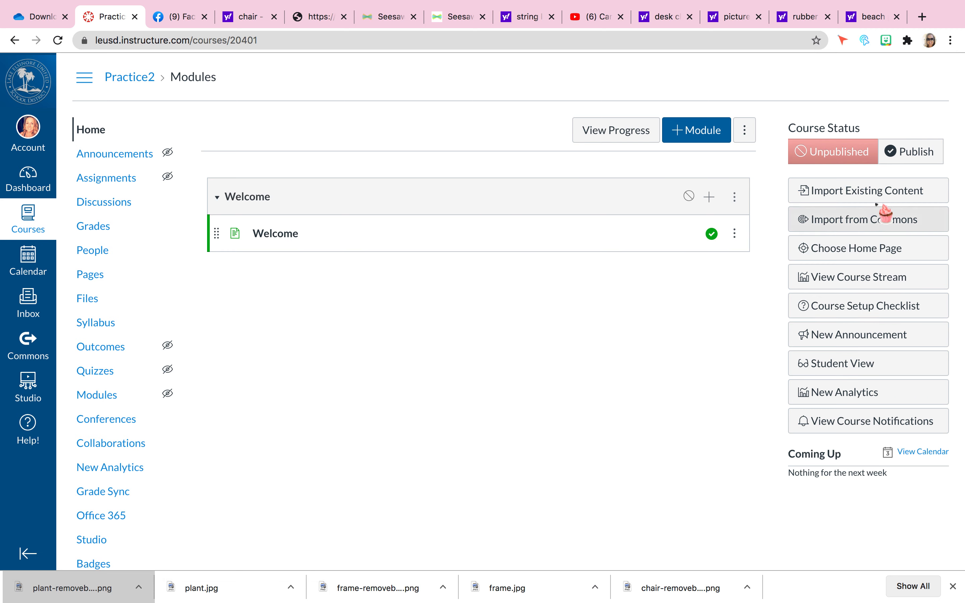
pyautogui.click(864, 250)
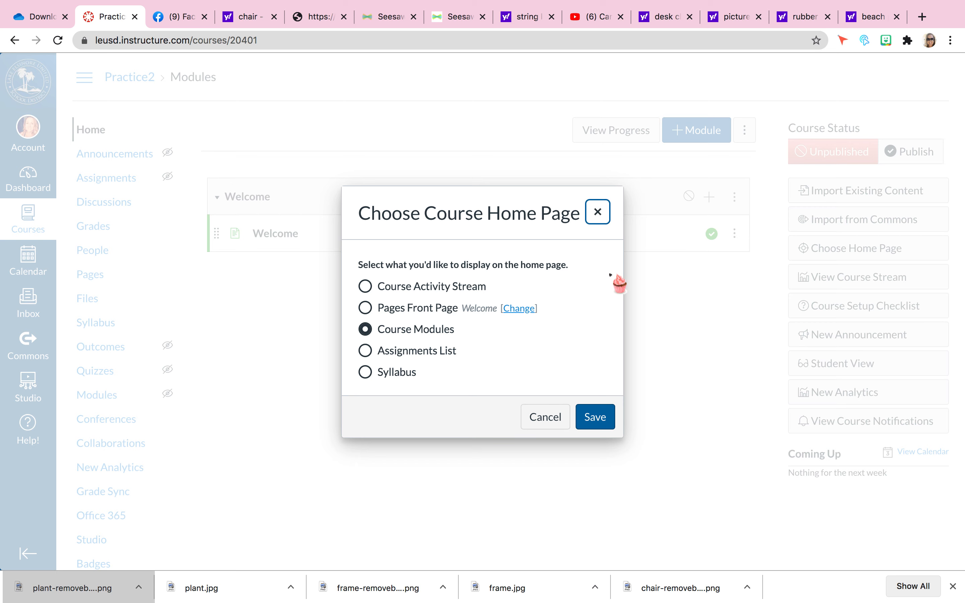
pyautogui.click(365, 308)
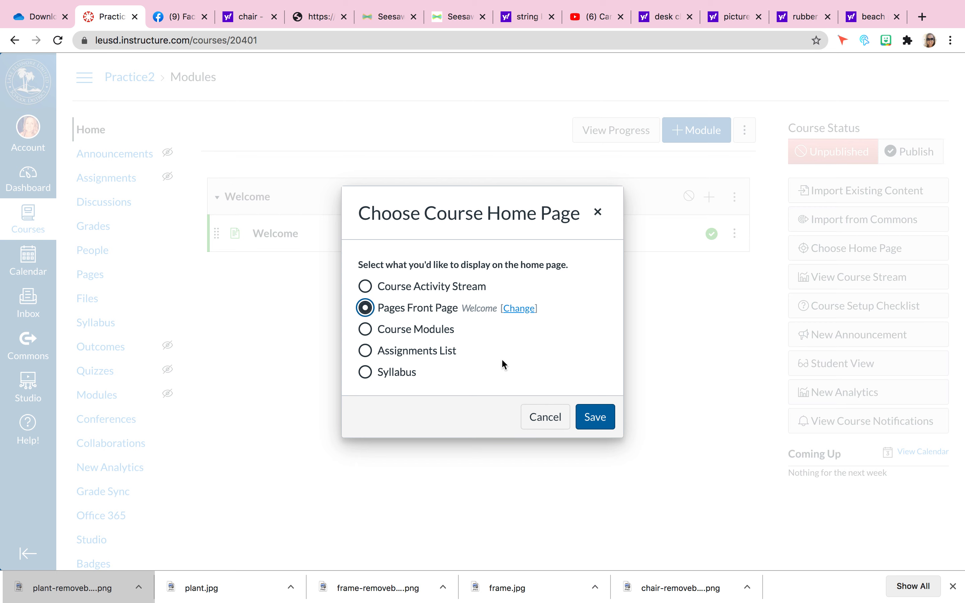
pyautogui.click(592, 423)
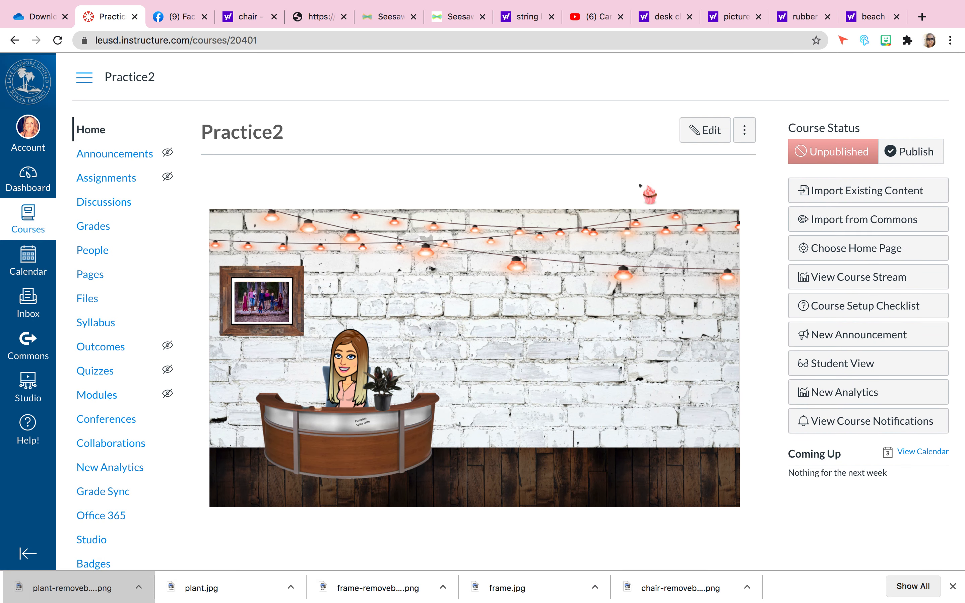
# Open the Welcome front page for editing and enlarge the content editor to show more of the classroom image.
pyautogui.scroll(-2, 463, 419)
pyautogui.scroll(2, 463, 414)
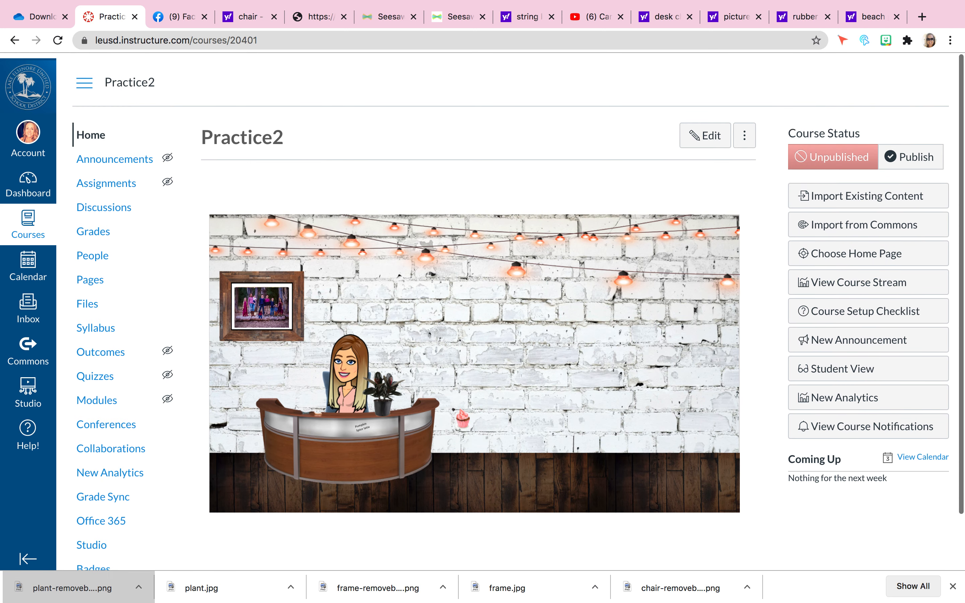
pyautogui.scroll(-2, 554, 417)
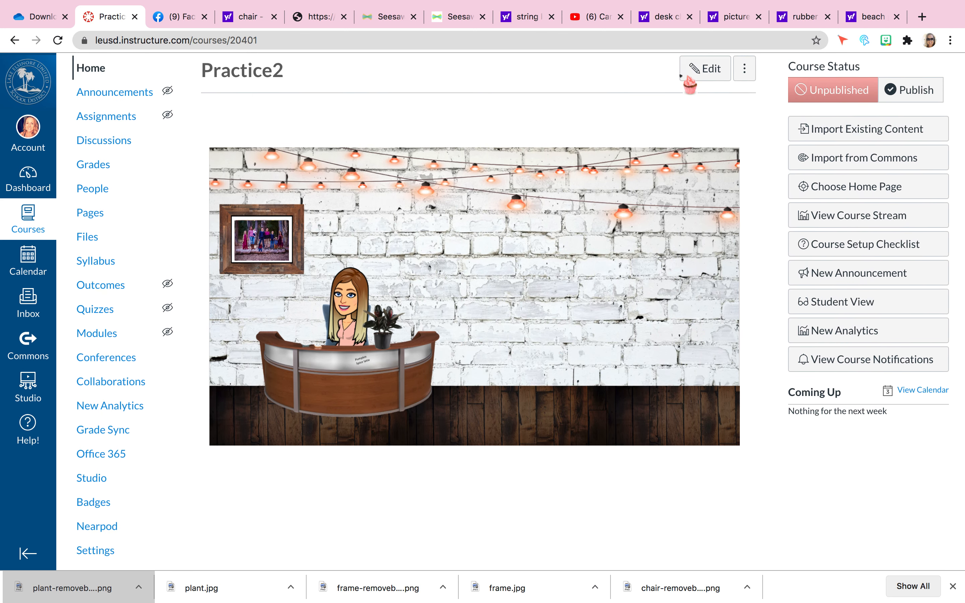
pyautogui.moveTo(853, 4)
pyautogui.click(709, 75)
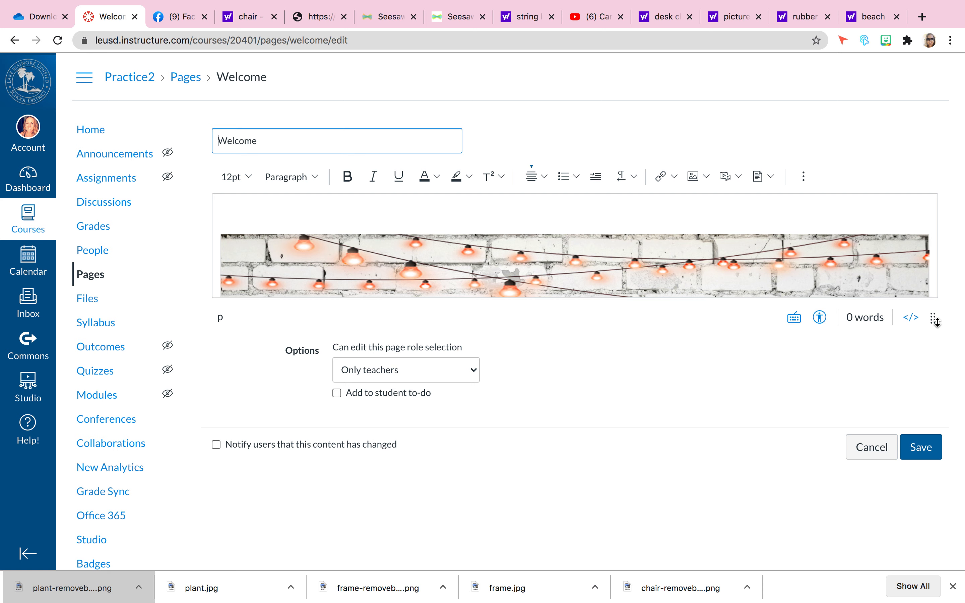
pyautogui.moveTo(935, 319); pyautogui.dragTo(953, 535)
pyautogui.scroll(-3, 906, 495)
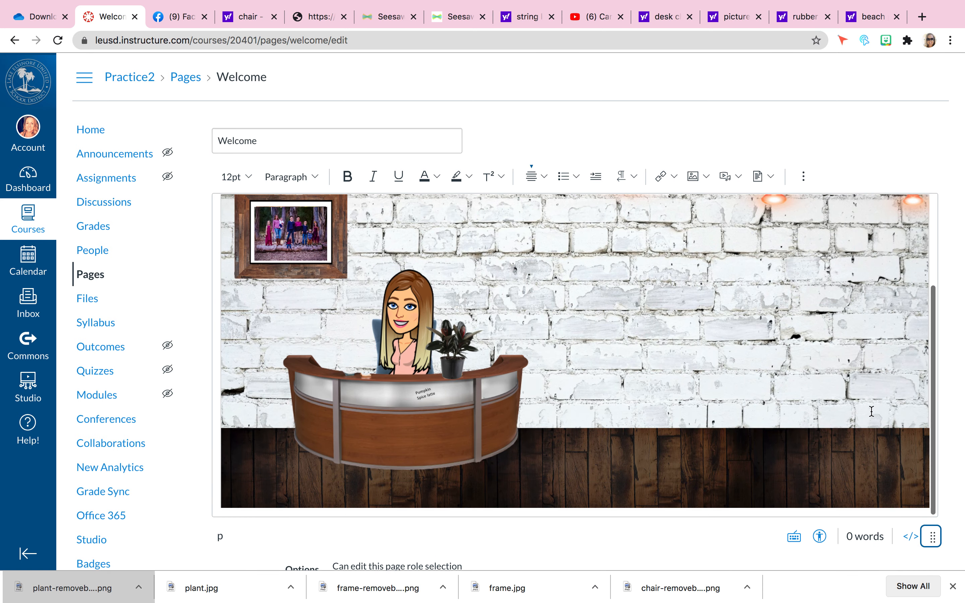
# Add an empty line below the classroom image and adjust the height of the content editor.
pyautogui.click(930, 485)
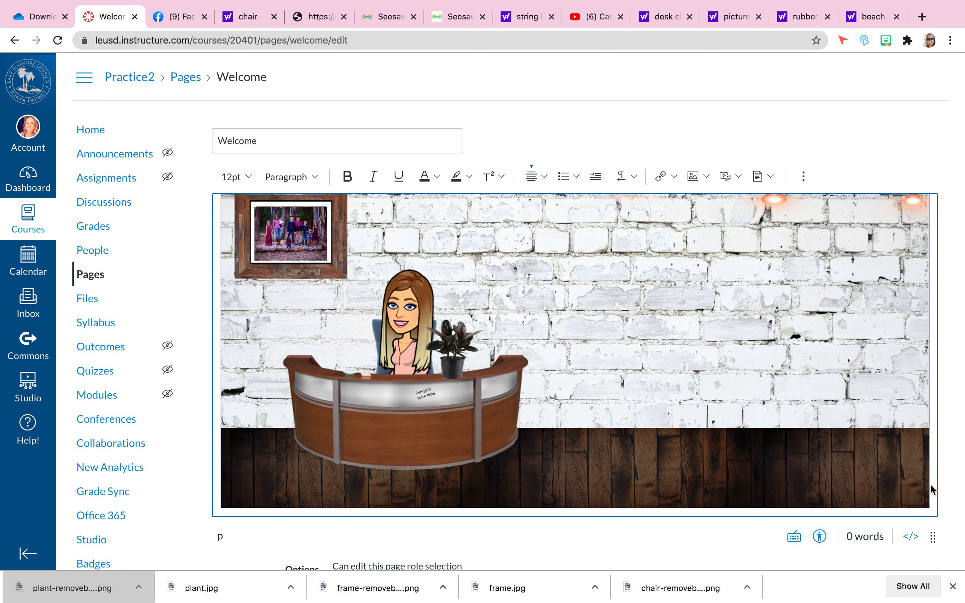
pyautogui.press('Return')
pyautogui.scroll(-10, 518, 319)
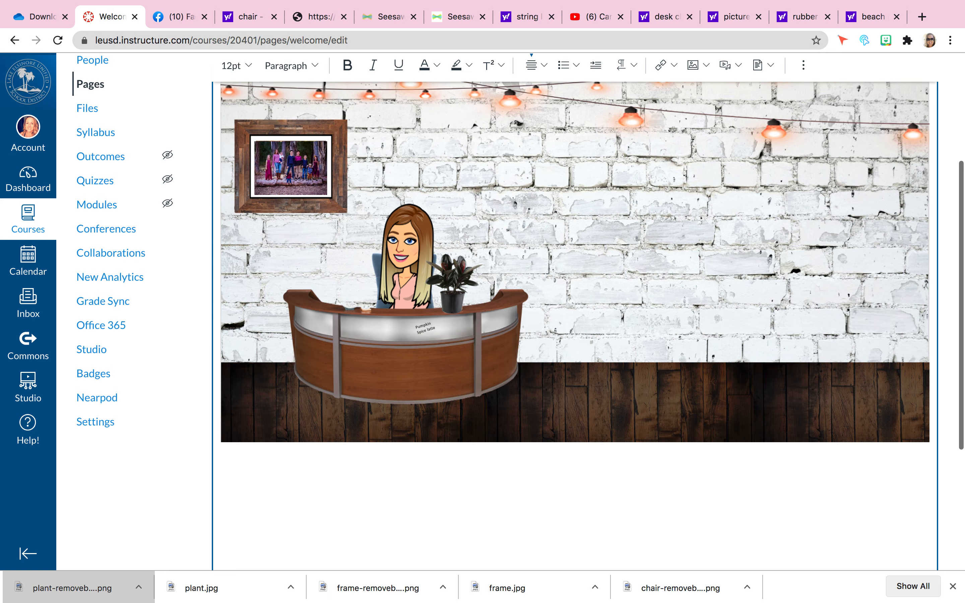
pyautogui.scroll(-8, 847, 412)
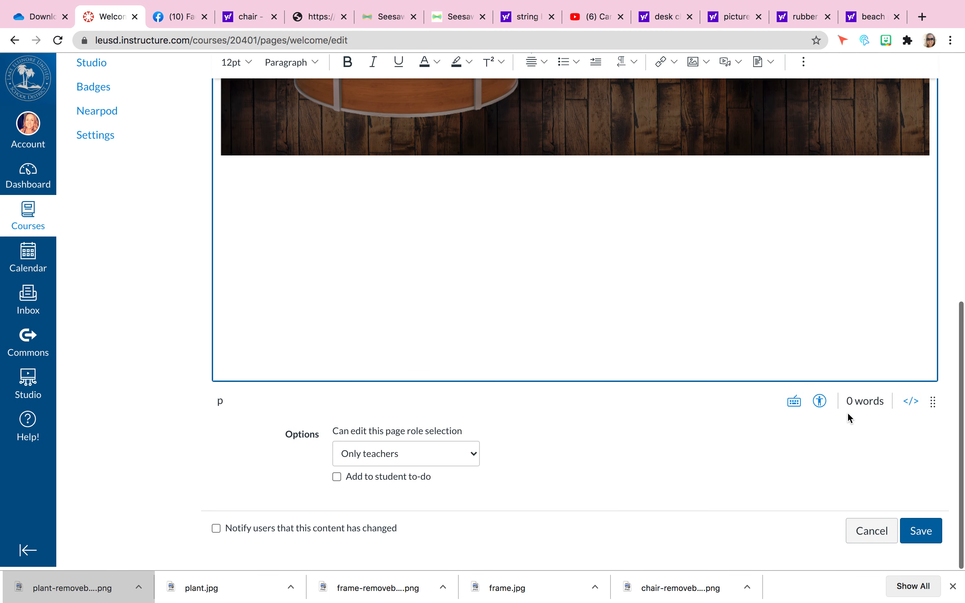
pyautogui.moveTo(933, 405); pyautogui.dragTo(901, 252)
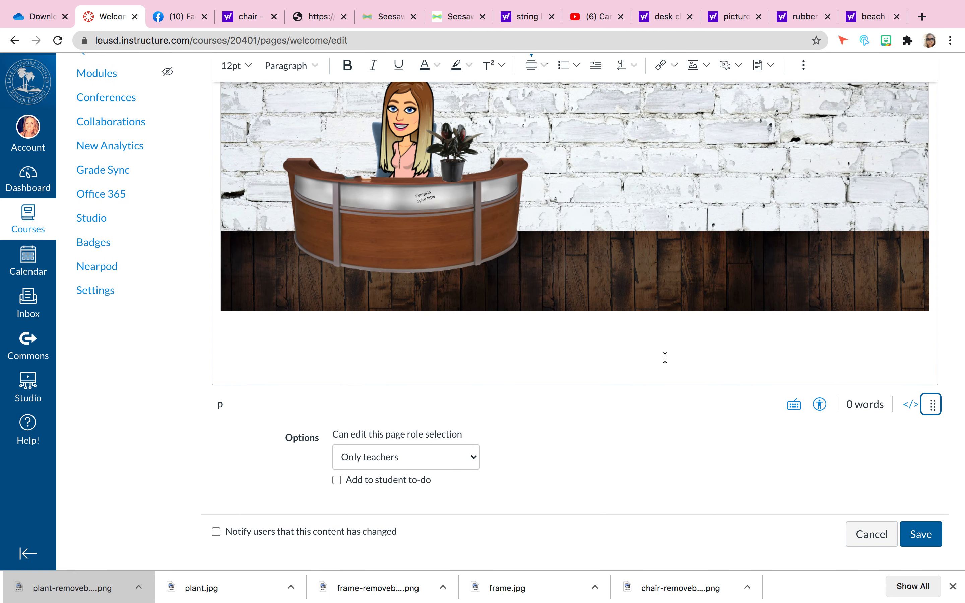
pyautogui.scroll(10, 665, 357)
pyautogui.scroll(-2, 665, 358)
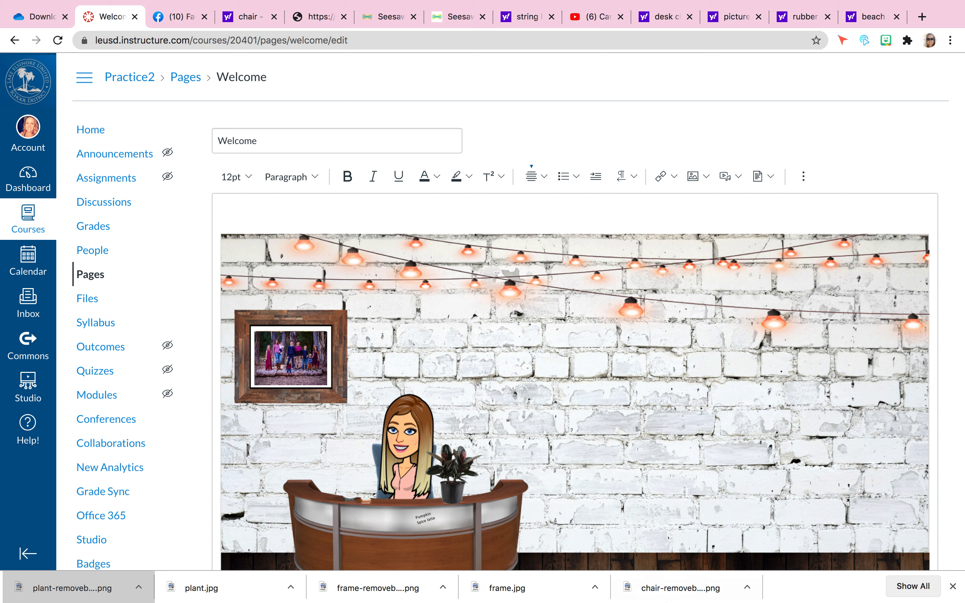
pyautogui.moveTo(679, 586)
pyautogui.scroll(-4, 712, 457)
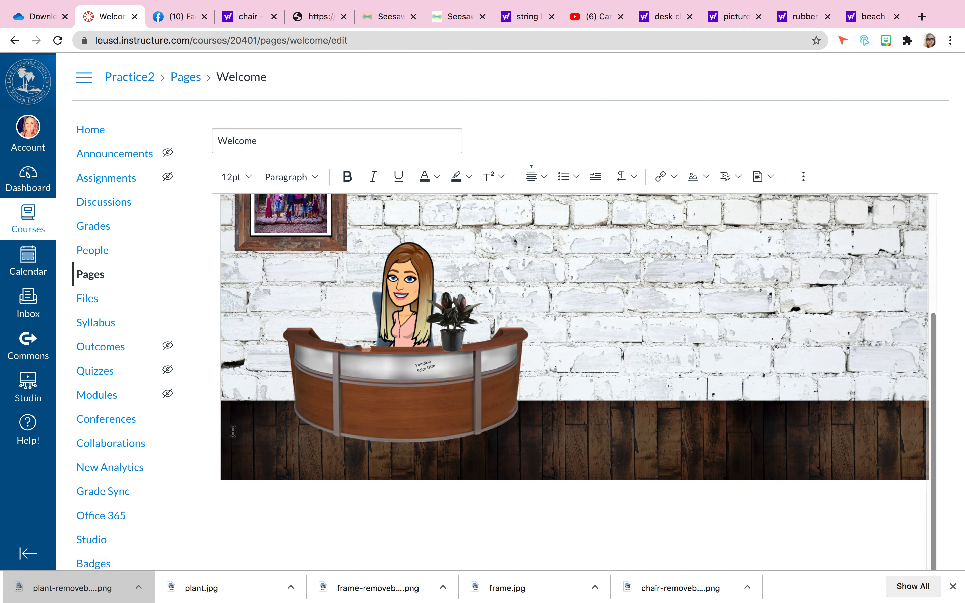
pyautogui.click(23, 189)
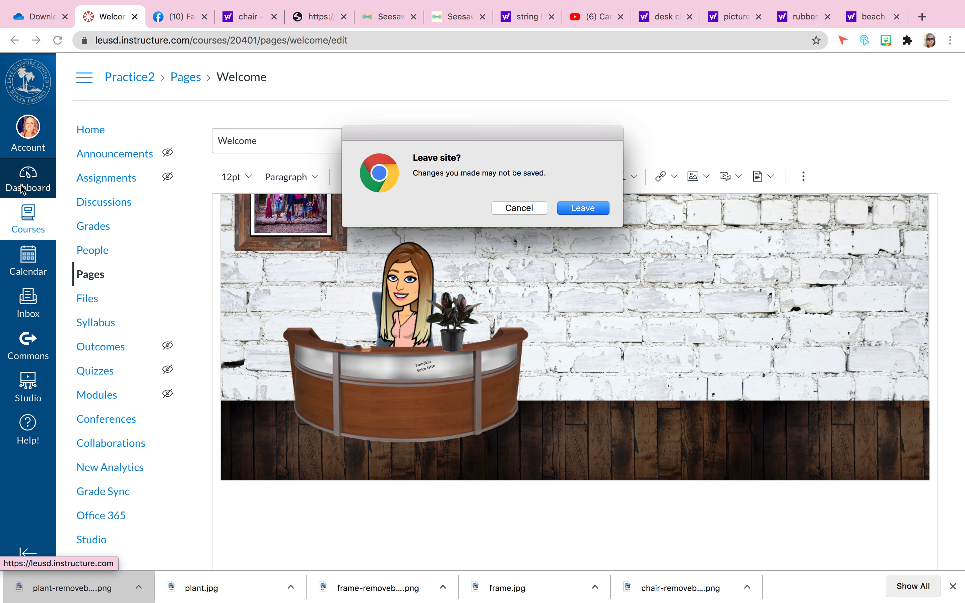
pyautogui.click(533, 208)
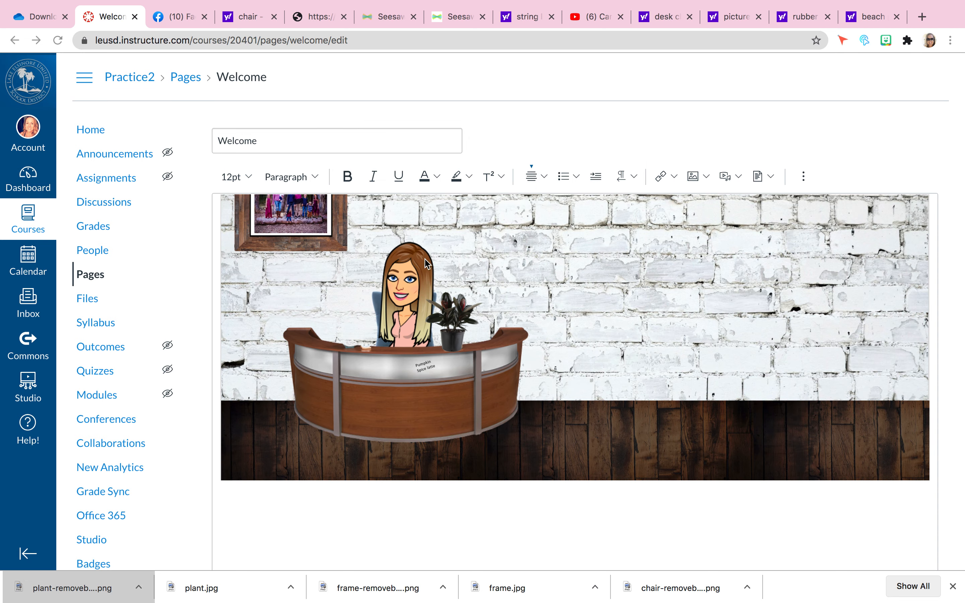
pyautogui.scroll(-2, 391, 251)
pyautogui.scroll(-2, 391, 251)
pyautogui.scroll(3, 385, 383)
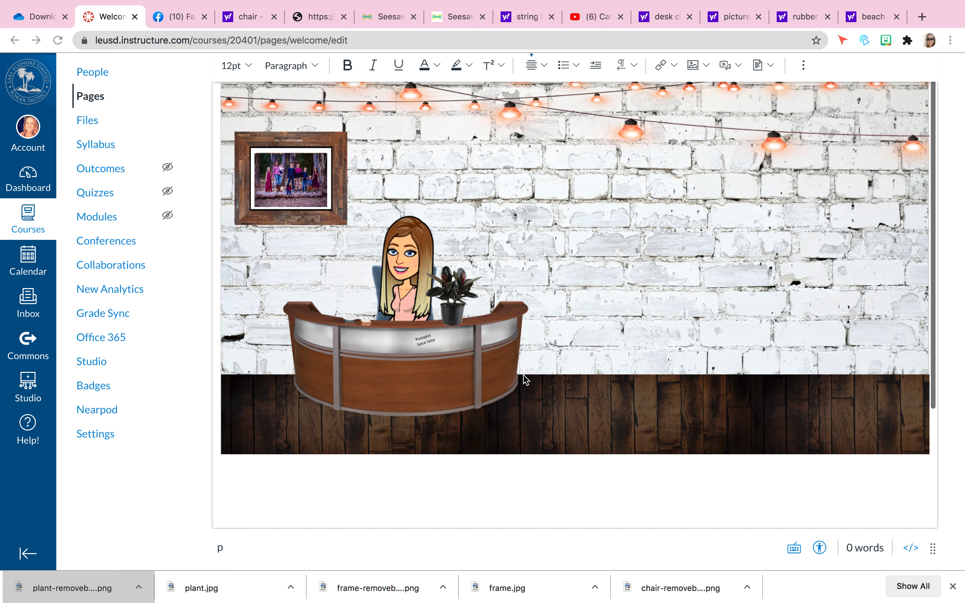
pyautogui.scroll(5, 336, 461)
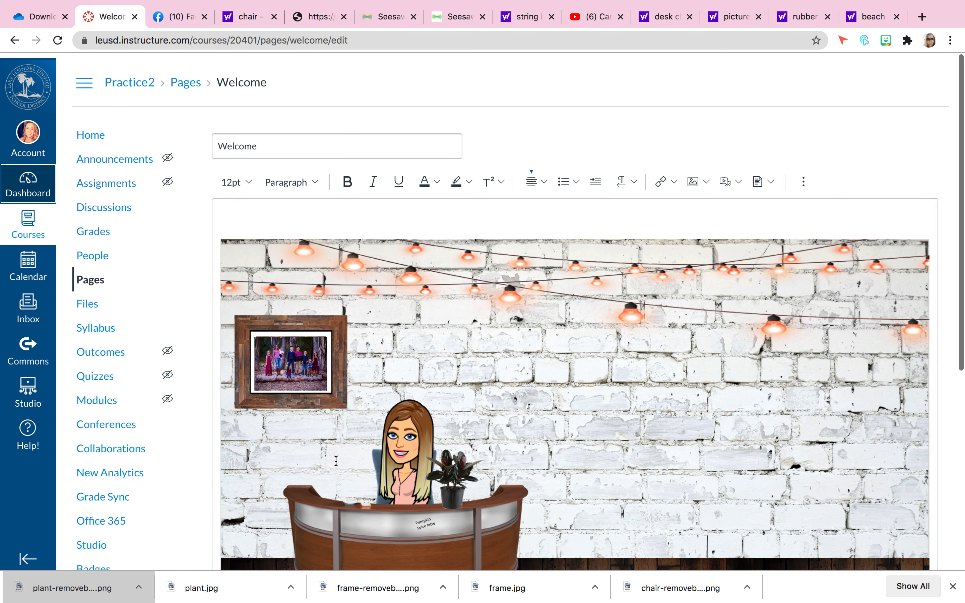
# Insert a table with three columns and one row on the empty line below the classroom image.
pyautogui.scroll(-5, 336, 462)
pyautogui.click(269, 498)
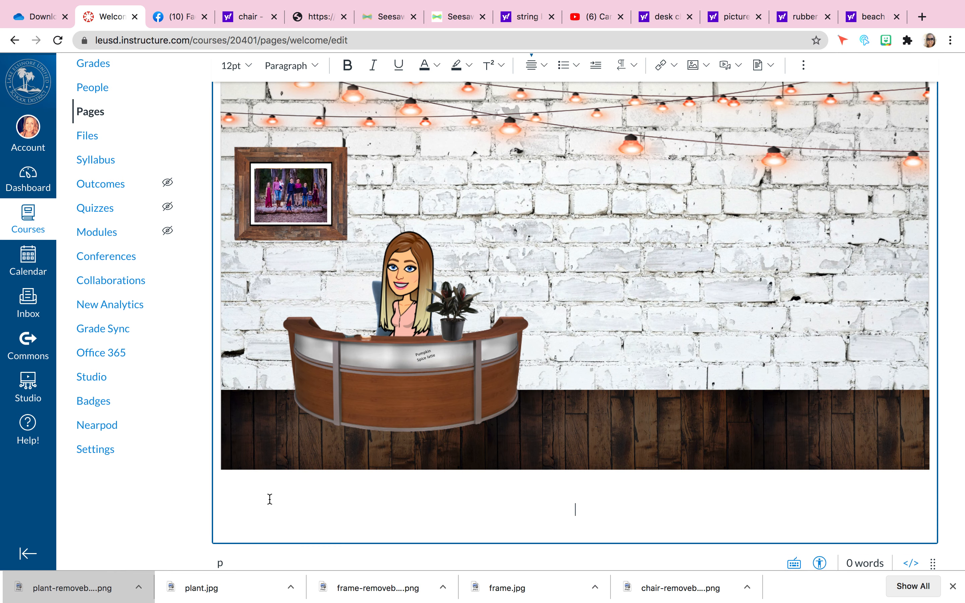
pyautogui.click(261, 485)
pyautogui.scroll(5, 568, 353)
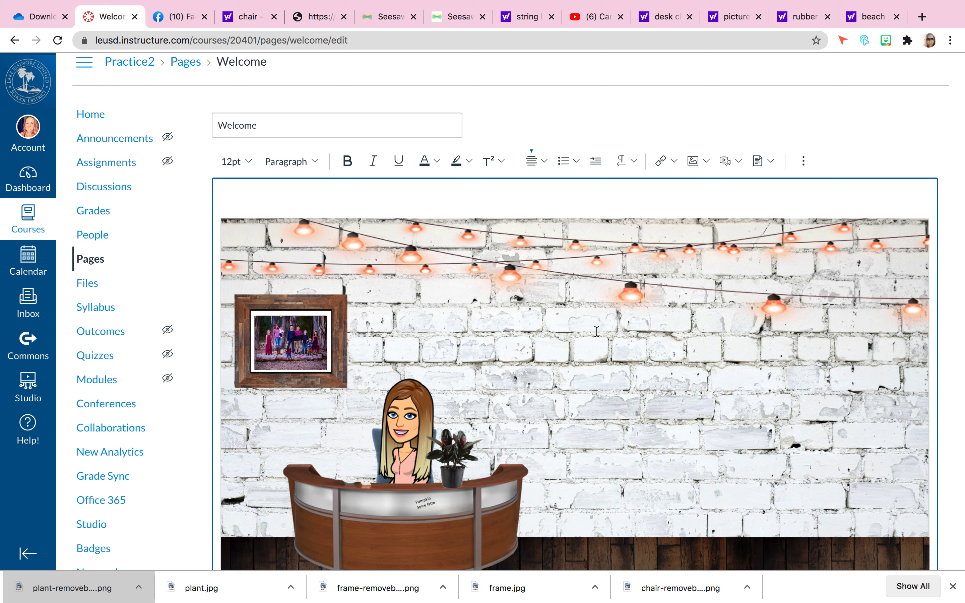
pyautogui.scroll(-4, 660, 281)
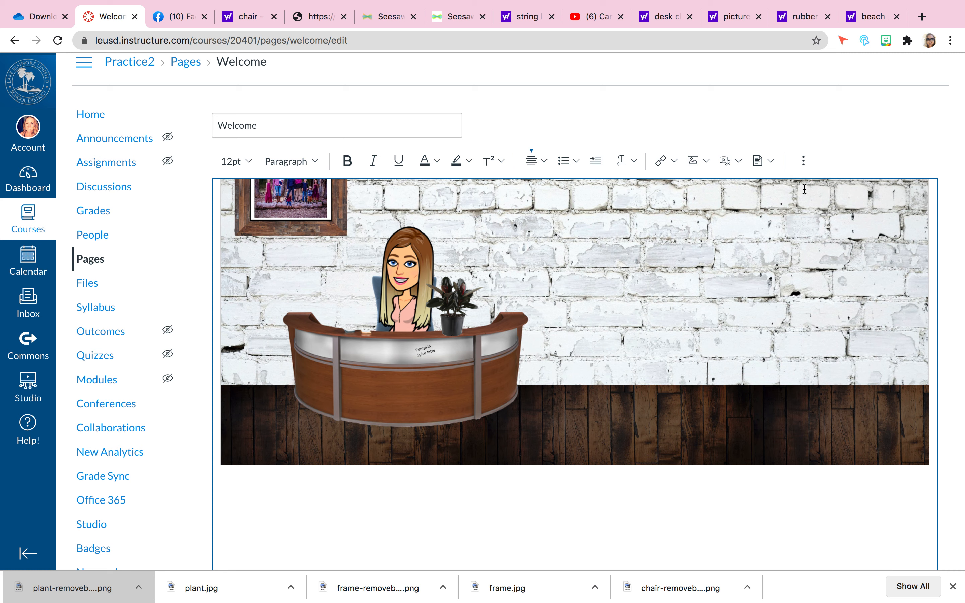
pyautogui.click(804, 162)
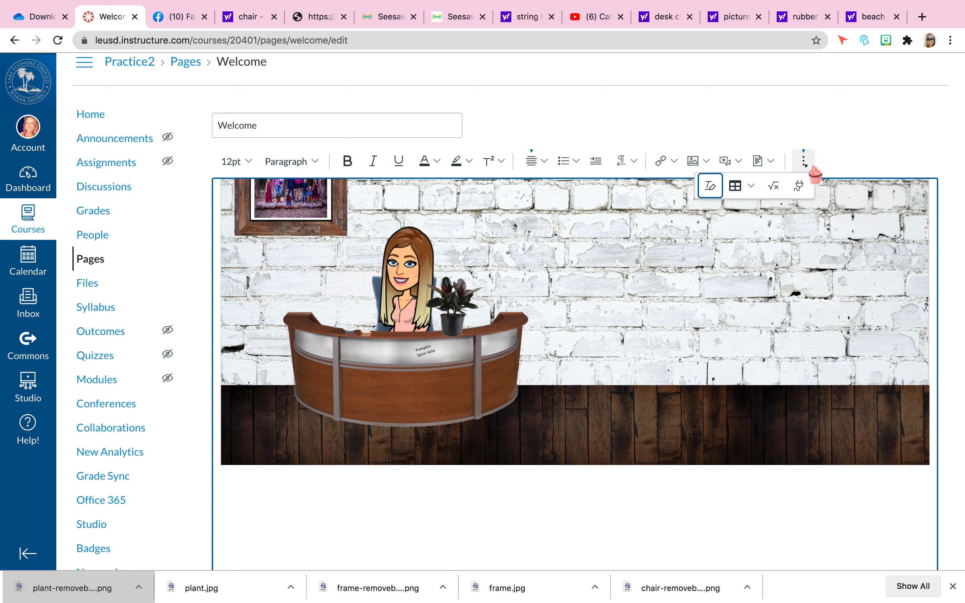
pyautogui.click(752, 188)
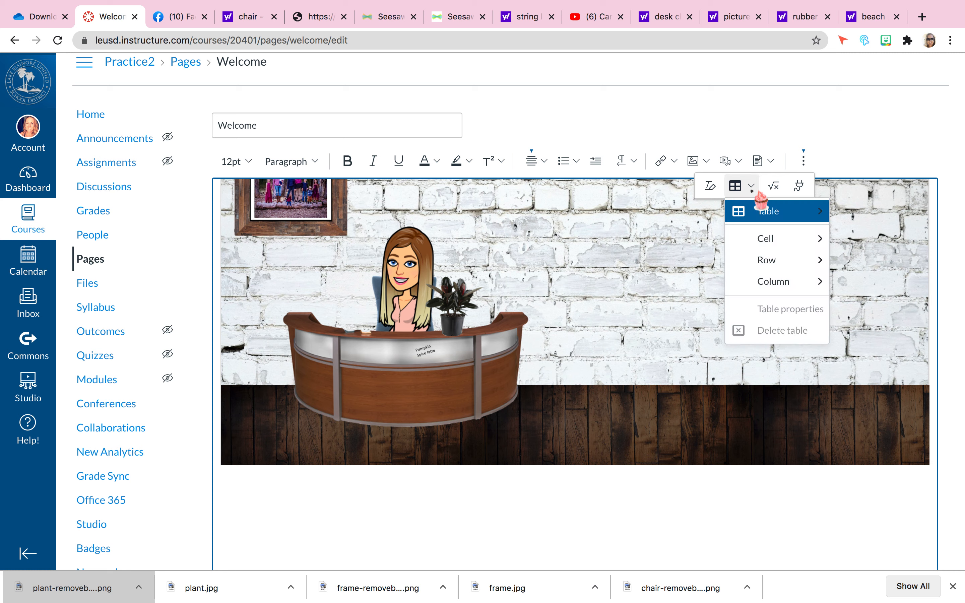
pyautogui.moveTo(766, 209)
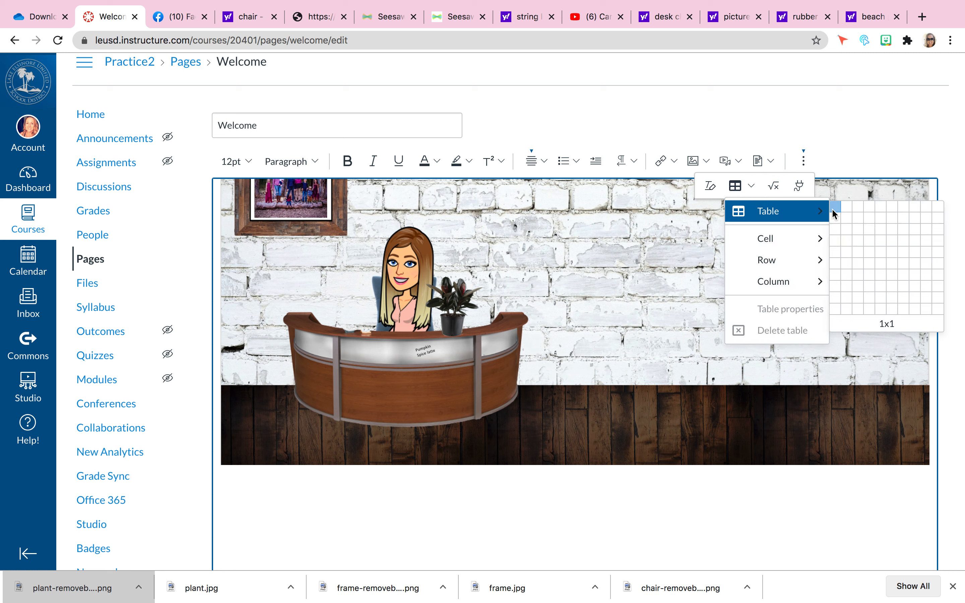
pyautogui.click(856, 210)
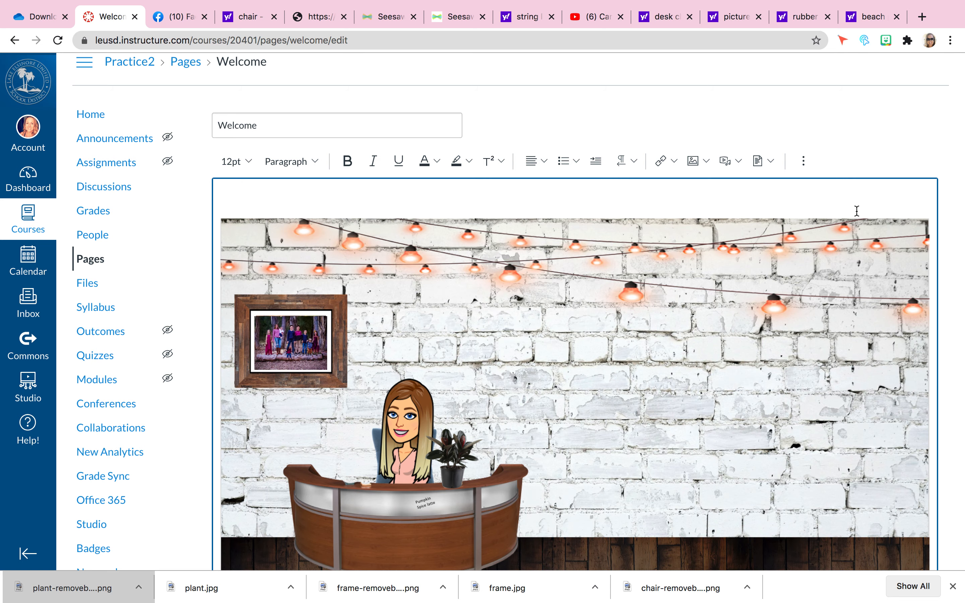
pyautogui.scroll(-10, 659, 363)
pyautogui.scroll(2, 659, 364)
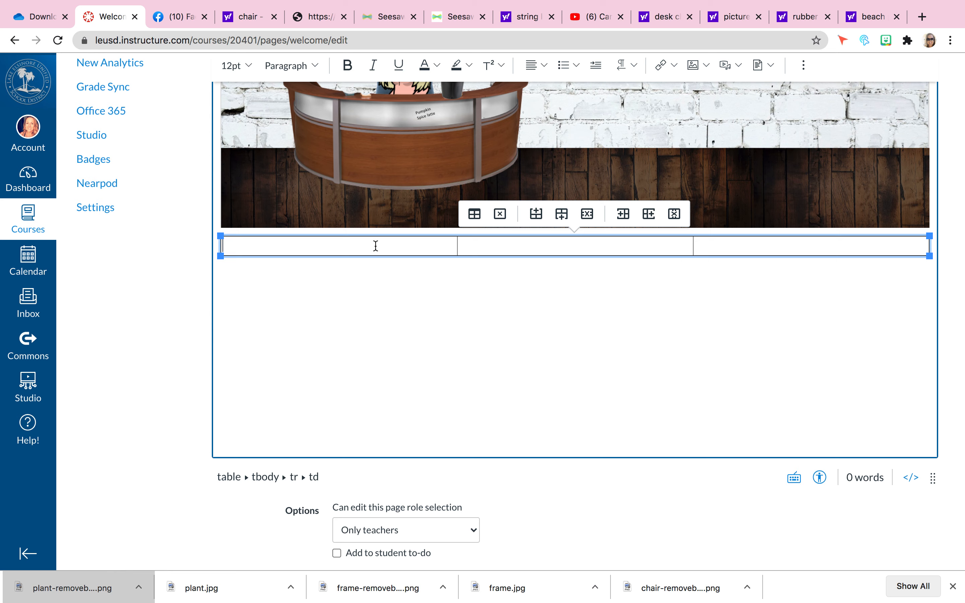
# Select all three cells of the new table and center-align their content.
pyautogui.moveTo(703, 250); pyautogui.dragTo(404, 240)
pyautogui.scroll(10, 404, 239)
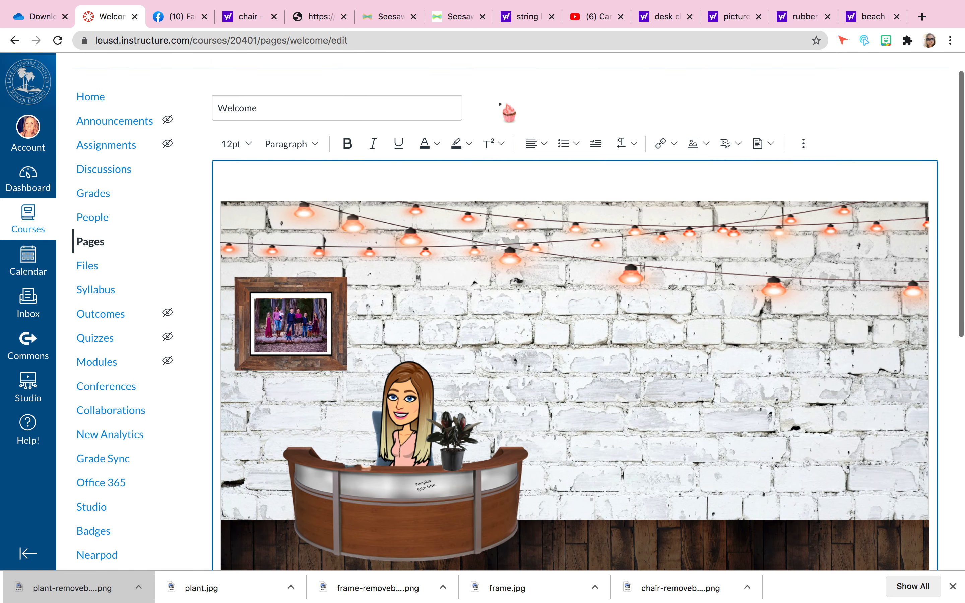
pyautogui.click(544, 146)
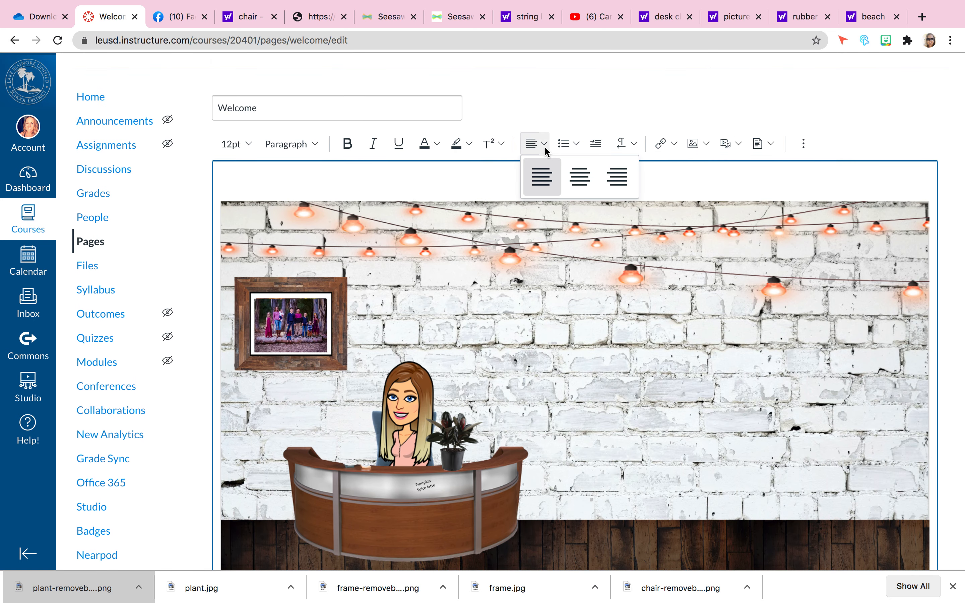
pyautogui.click(579, 172)
pyautogui.scroll(-5, 580, 170)
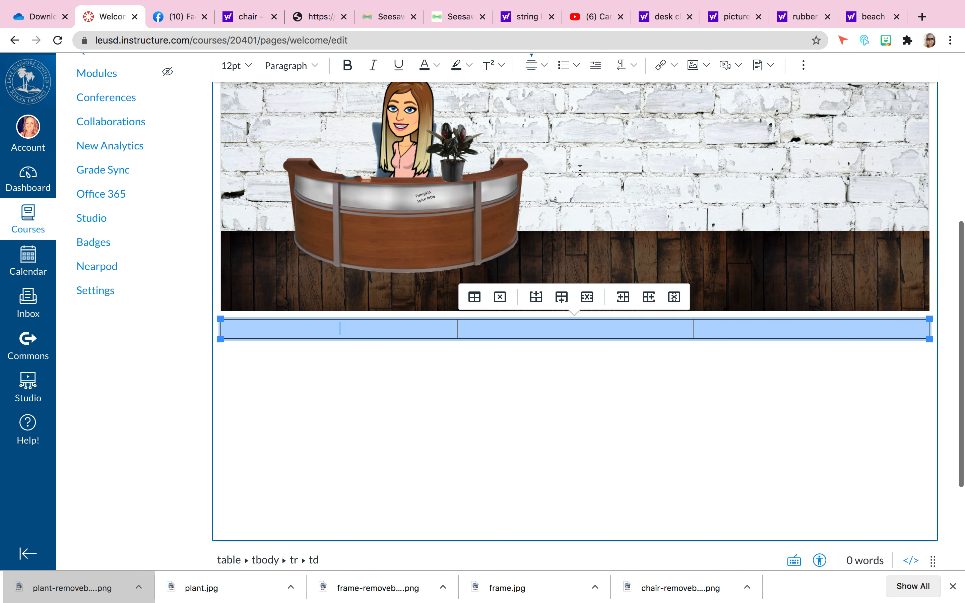
# Upload the image "Screen Shot 2020-07-15 at 1.03.03 PM.png" from the computer's Desktop into the table's first cell.
pyautogui.click(359, 331)
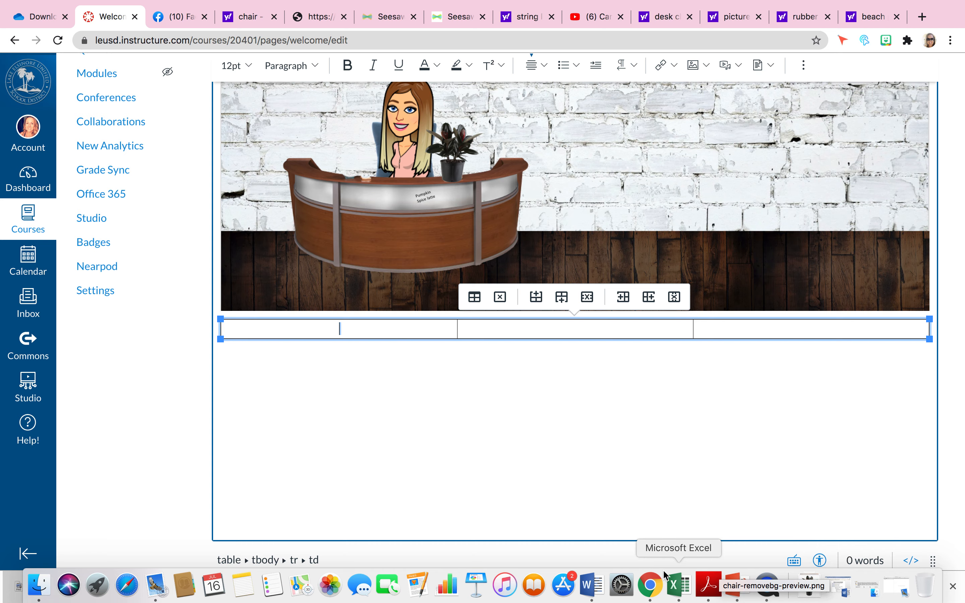
pyautogui.scroll(5, 358, 329)
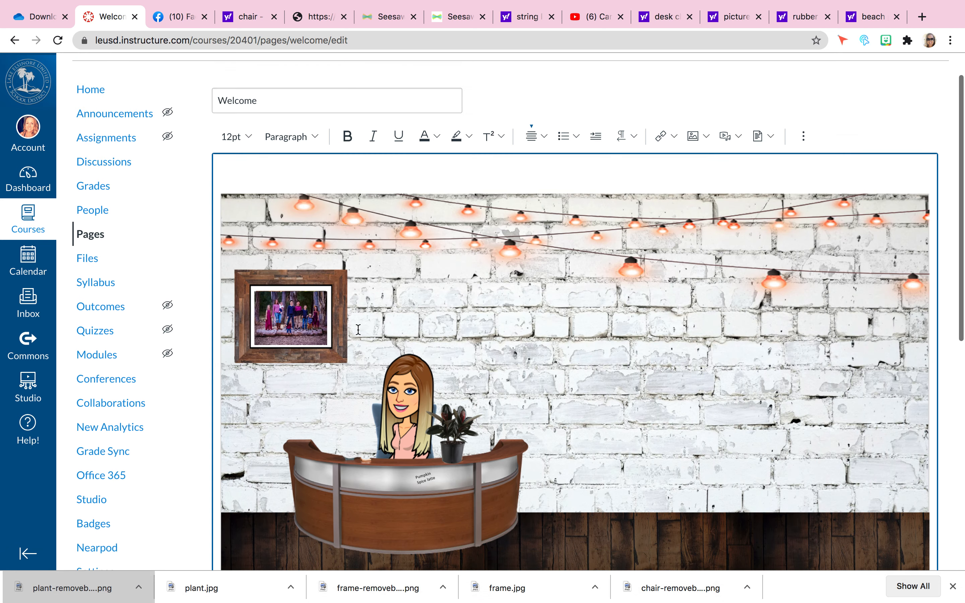
pyautogui.click(707, 175)
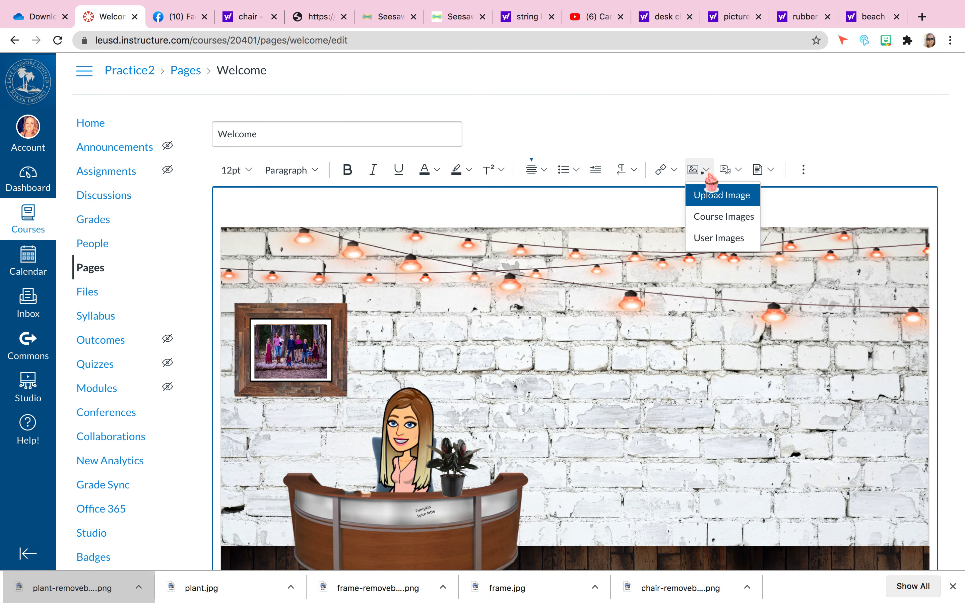
pyautogui.click(713, 195)
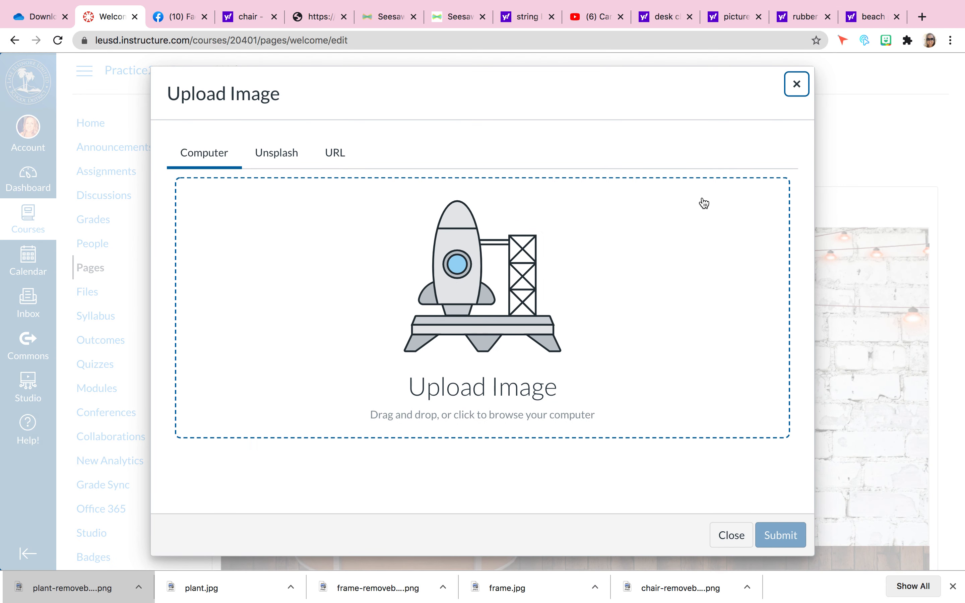
pyautogui.click(536, 279)
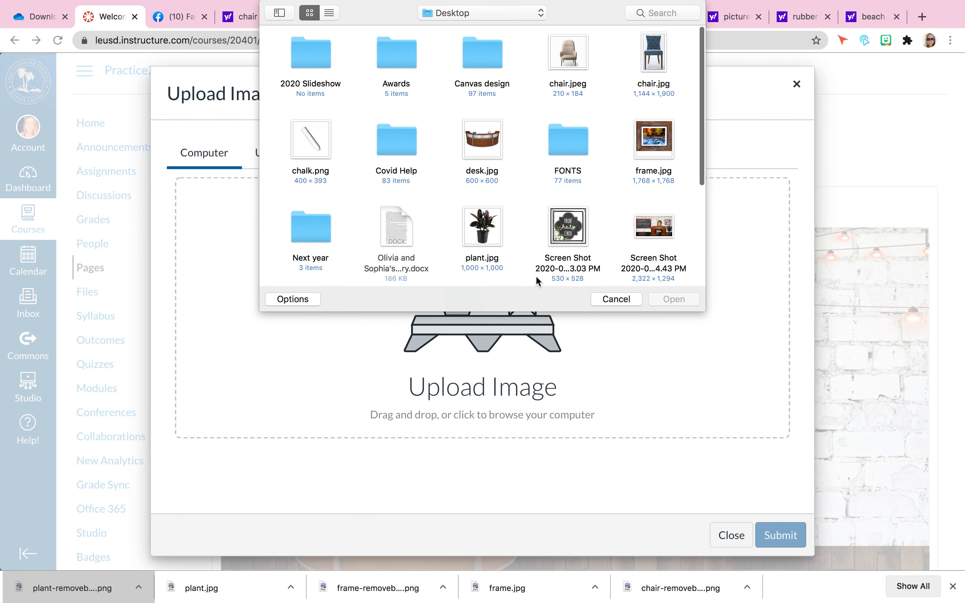
pyautogui.scroll(-2, 505, 258)
pyautogui.scroll(-1, 505, 257)
pyautogui.scroll(-2, 570, 214)
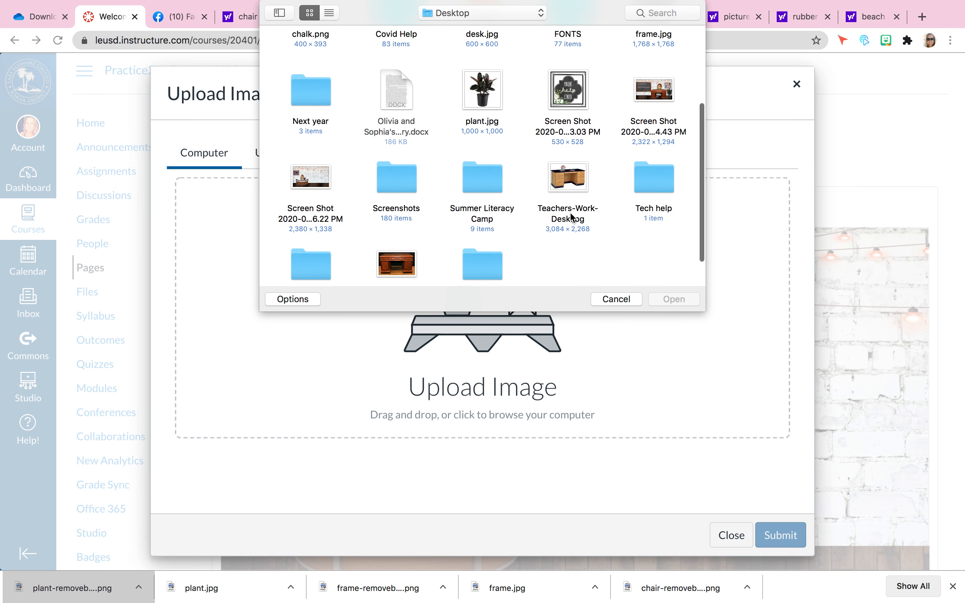
pyautogui.click(574, 165)
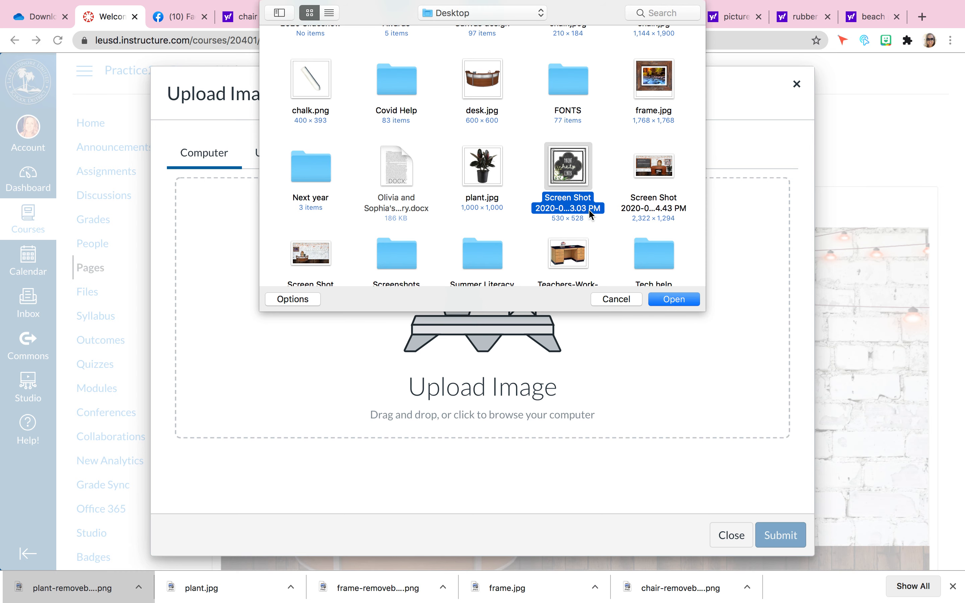
pyautogui.click(674, 299)
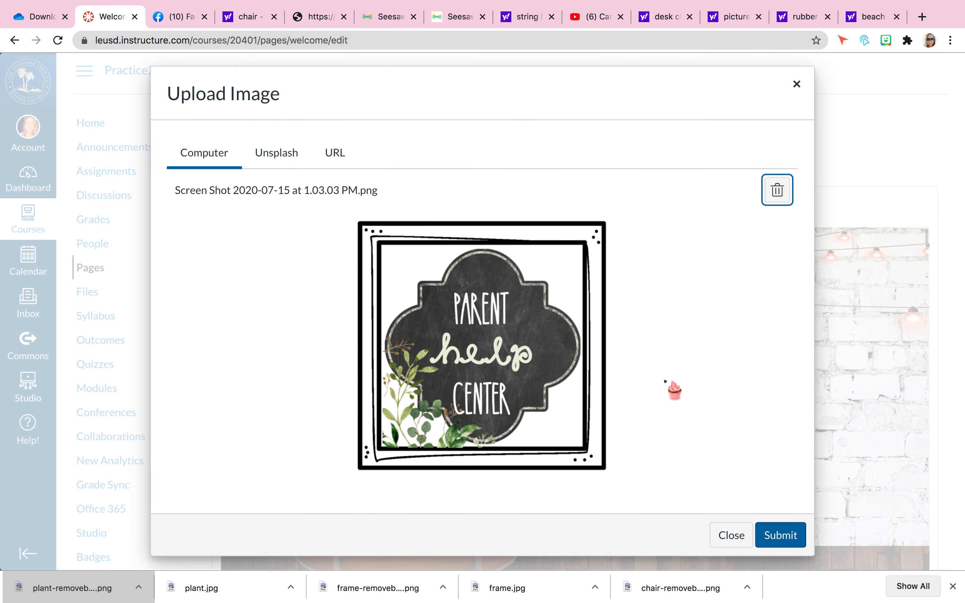
pyautogui.click(783, 538)
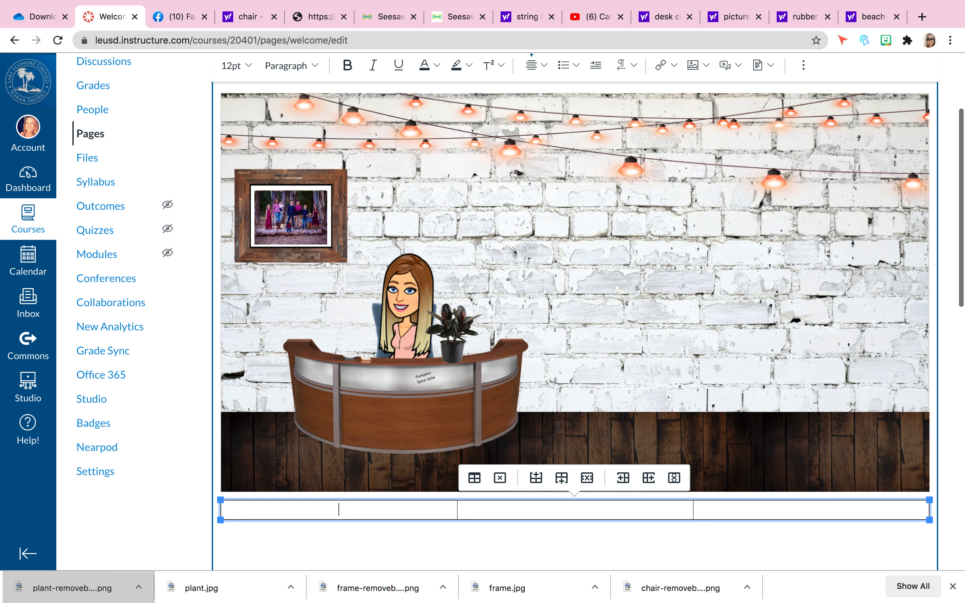
# Check the size choices in the Parent Help Center image's options and keep the Custom size.
pyautogui.scroll(-3, 574, 372)
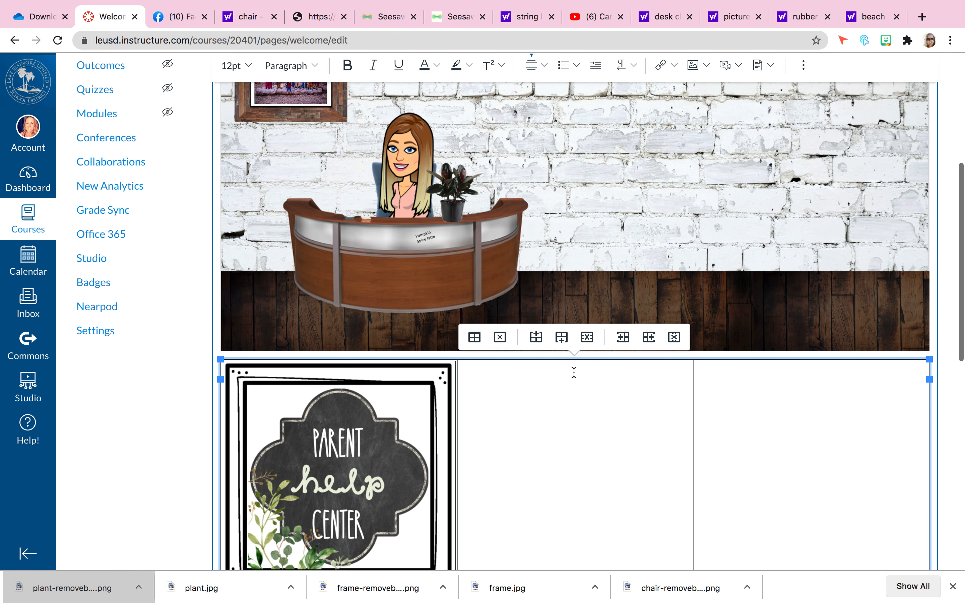
pyautogui.scroll(-2, 574, 372)
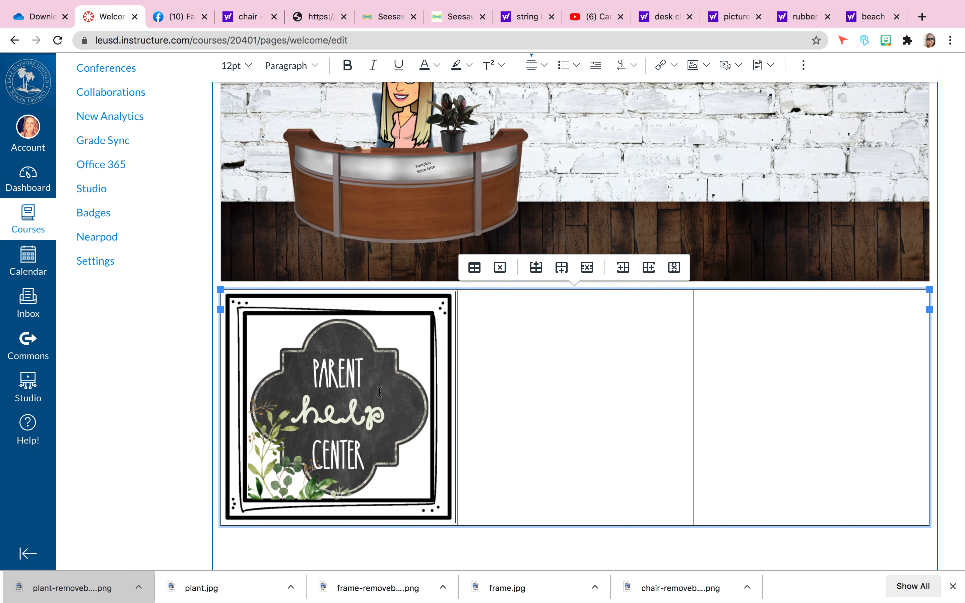
pyautogui.click(384, 402)
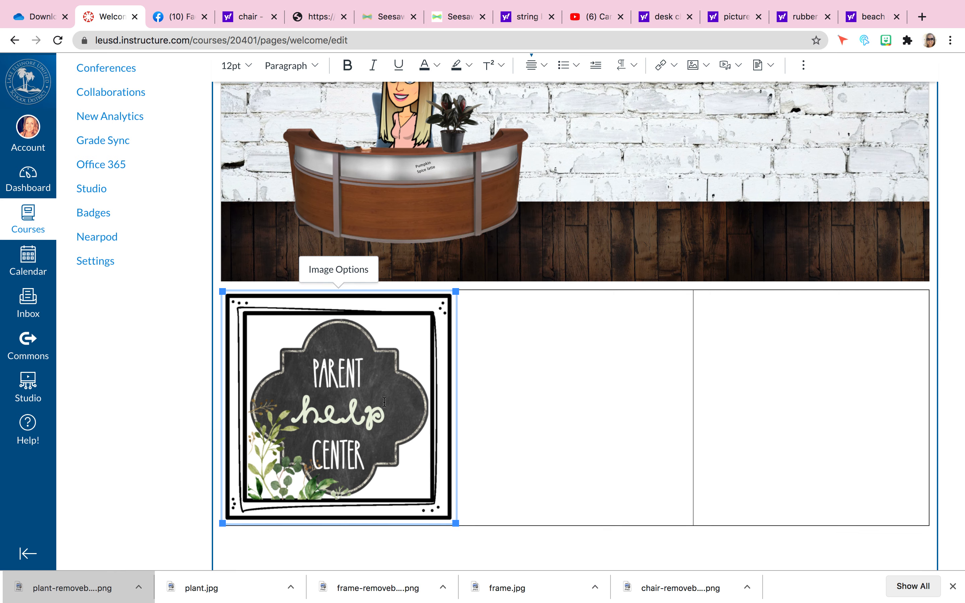
pyautogui.click(350, 270)
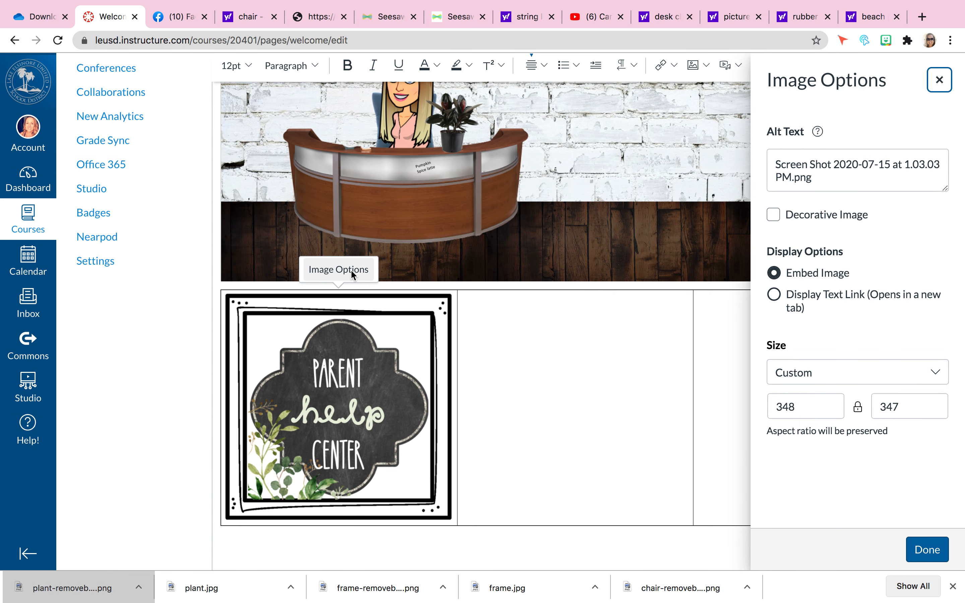
pyautogui.click(821, 375)
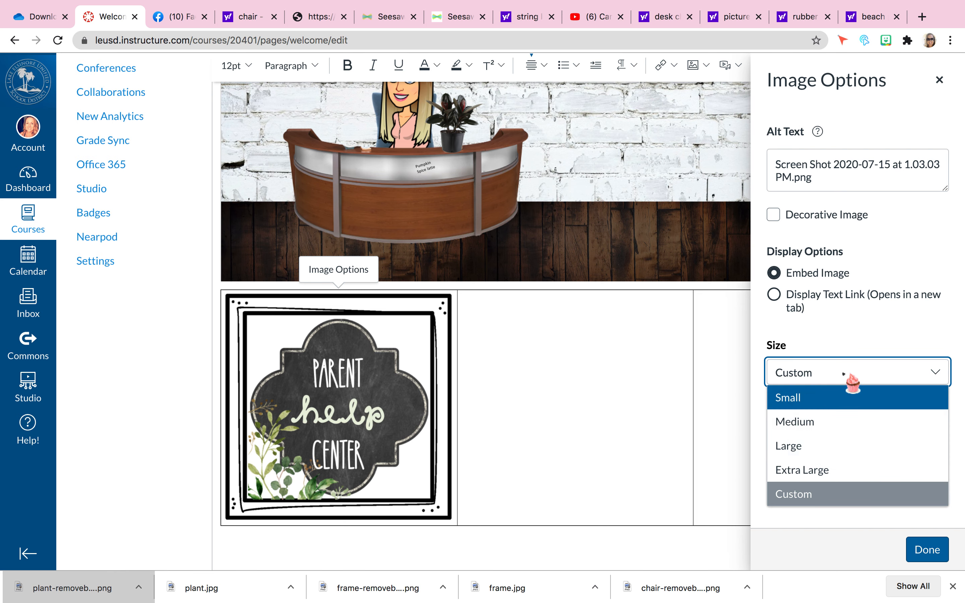
pyautogui.click(835, 349)
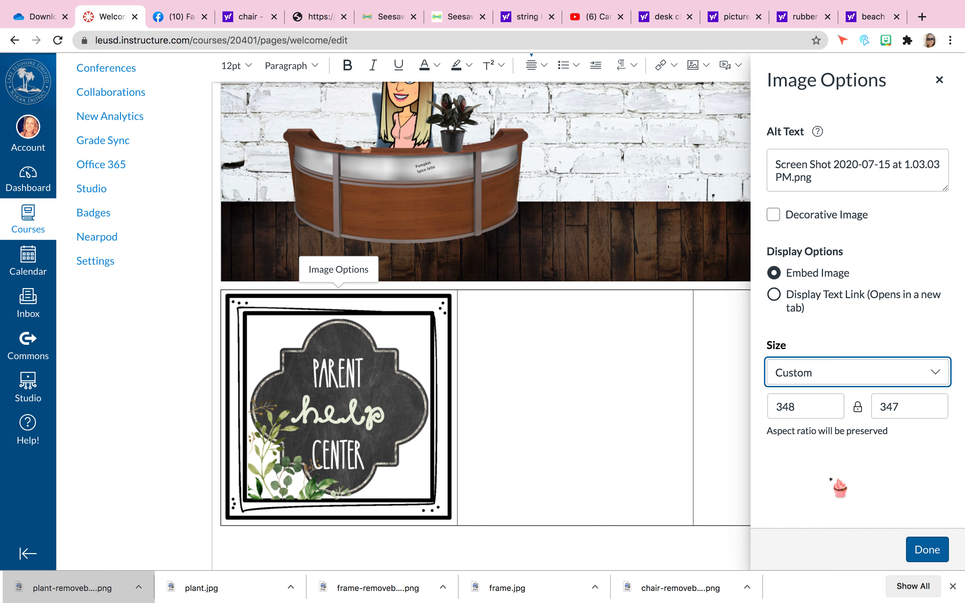
pyautogui.click(928, 552)
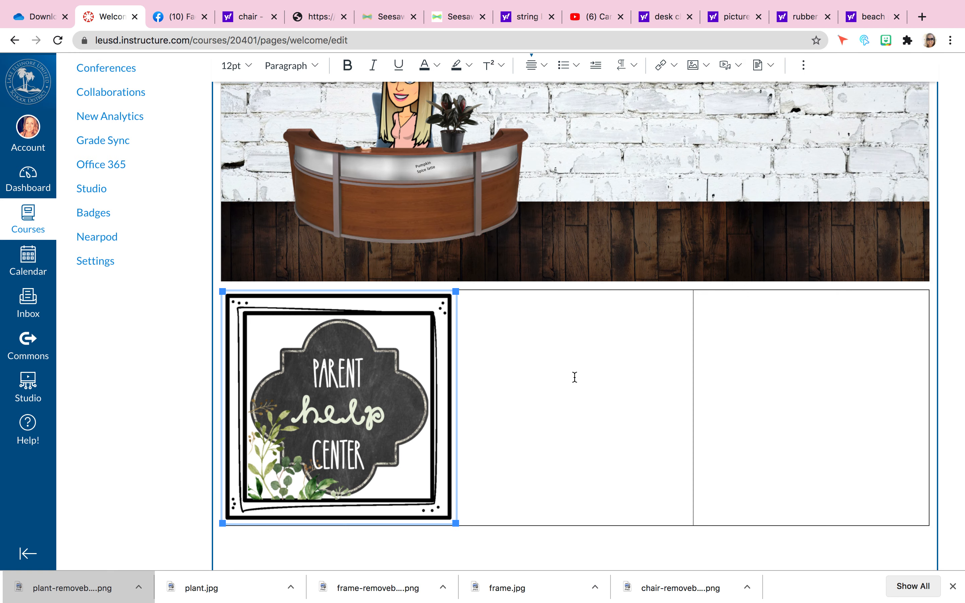
# Upload chair.jpg from the computer's Desktop into the table's third cell.
pyautogui.click(715, 379)
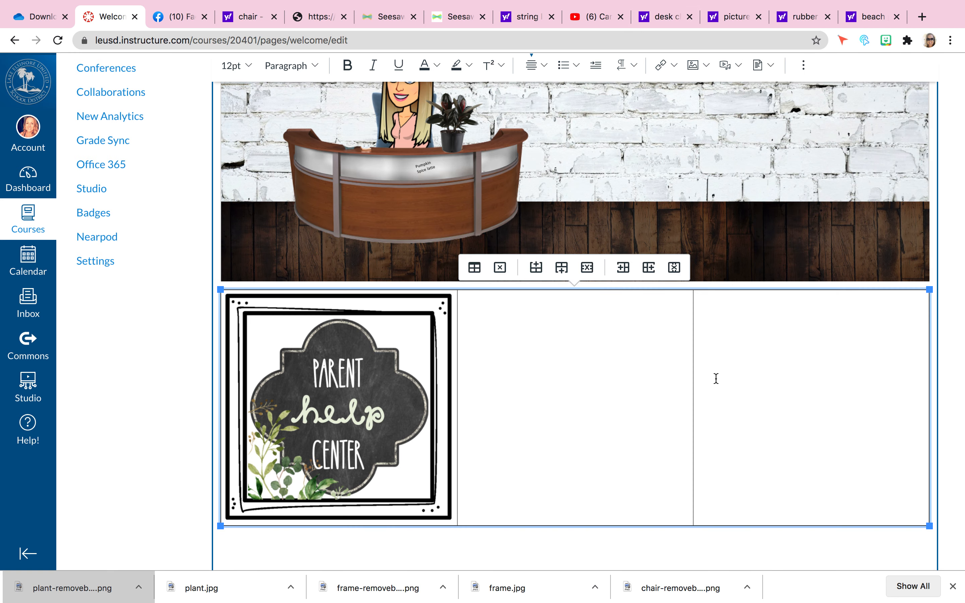
pyautogui.scroll(6, 742, 372)
pyautogui.click(701, 73)
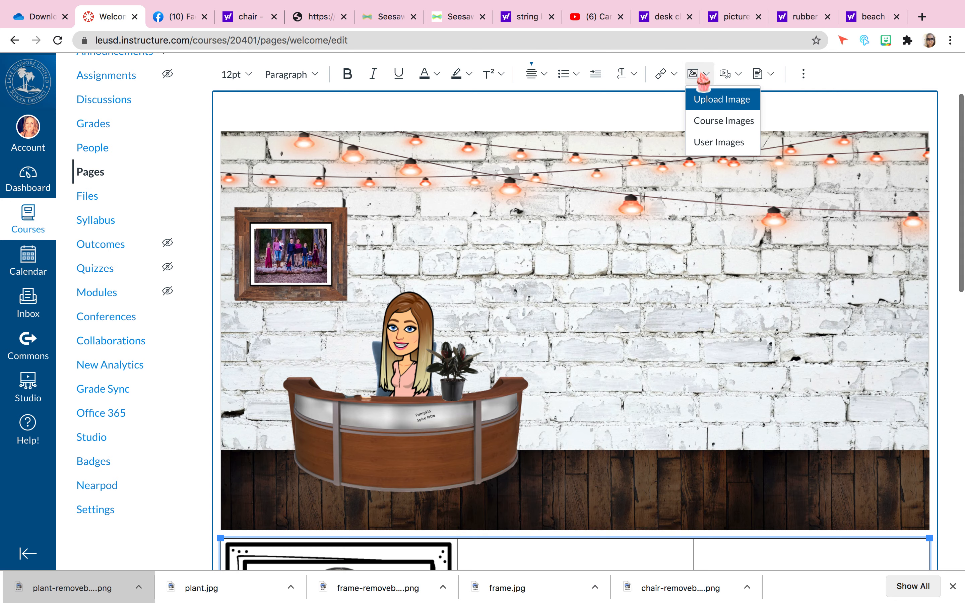
pyautogui.click(707, 98)
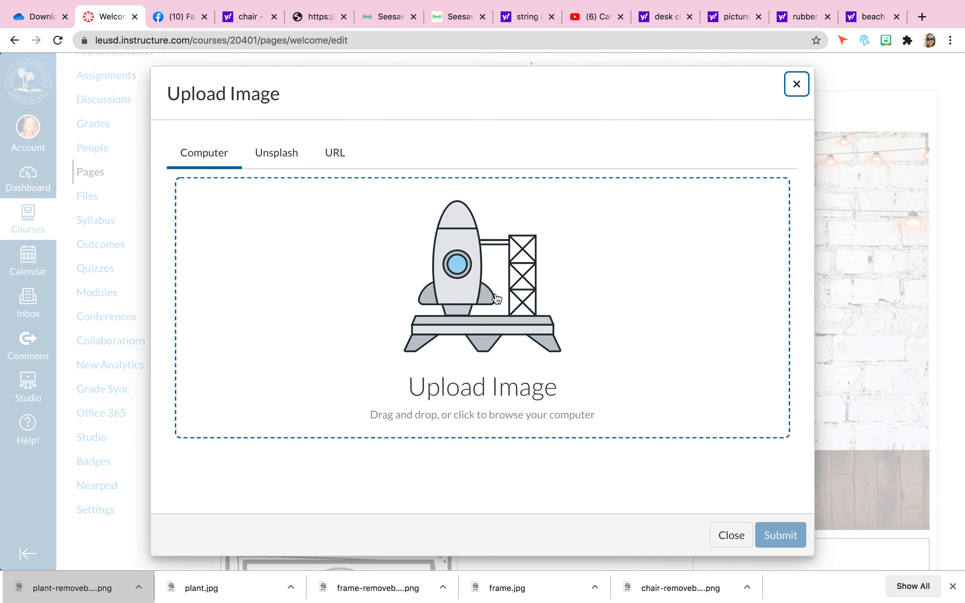
pyautogui.click(493, 295)
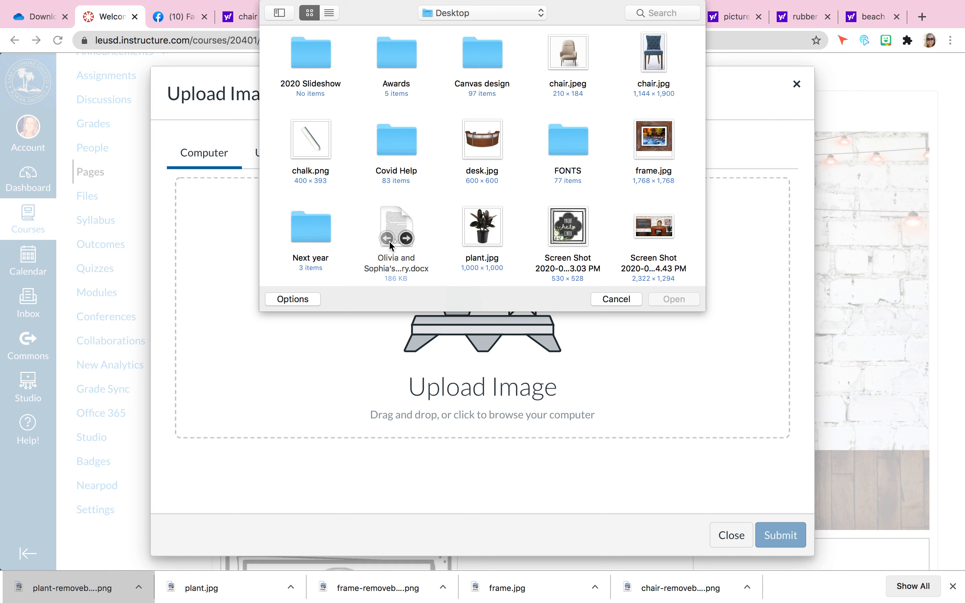
pyautogui.scroll(-5, 490, 203)
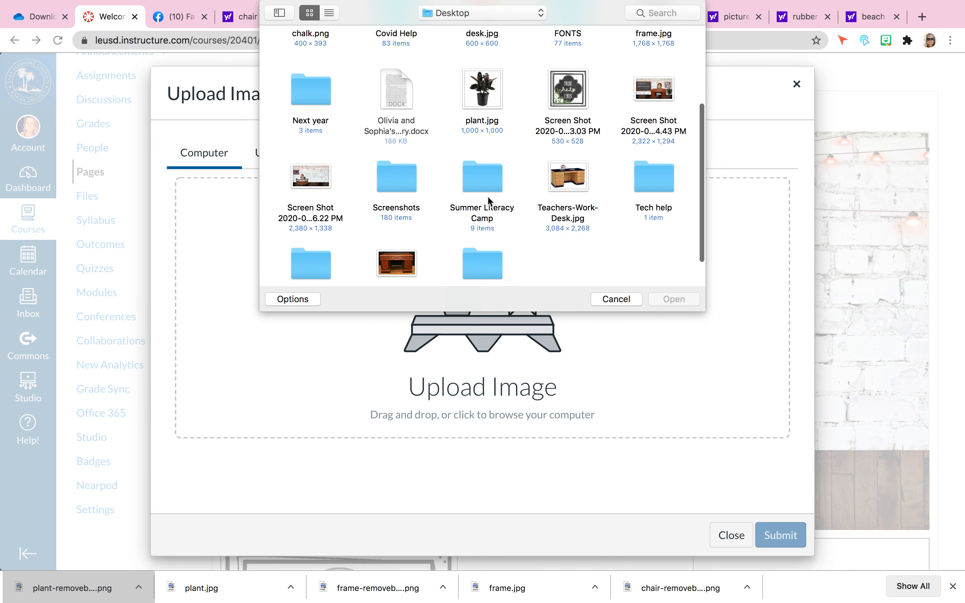
pyautogui.scroll(-2, 490, 201)
pyautogui.scroll(7, 490, 201)
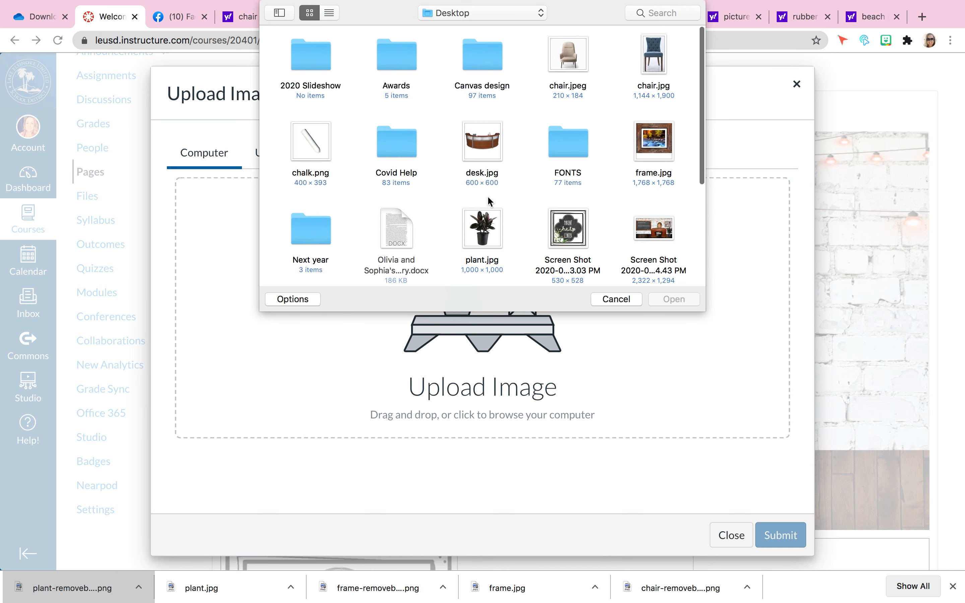
pyautogui.click(667, 50)
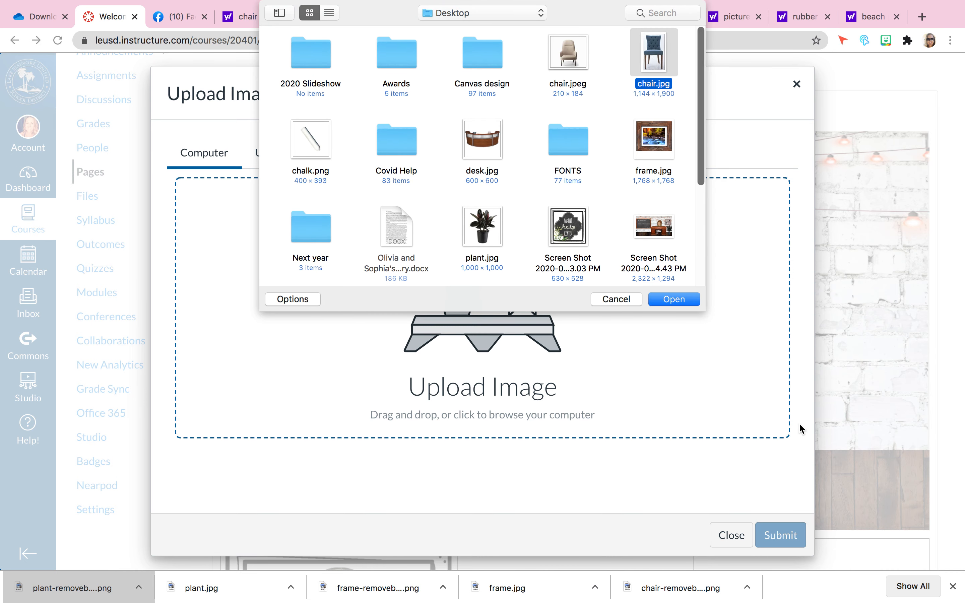
pyautogui.click(685, 301)
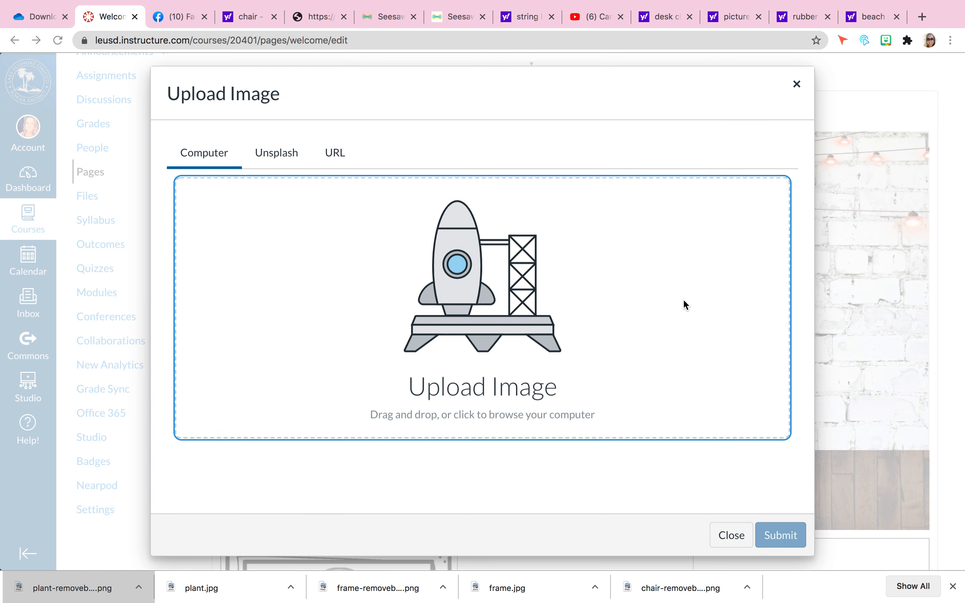
pyautogui.click(782, 538)
# Set the size of the chair image in the third cell to Medium and apply the image options.
pyautogui.scroll(-8, 786, 545)
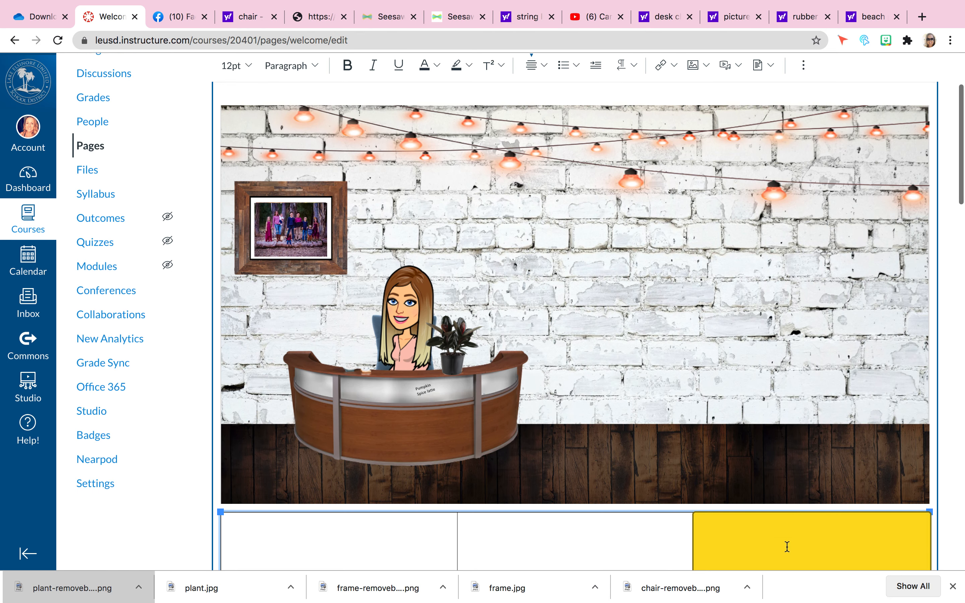
pyautogui.scroll(-2, 787, 546)
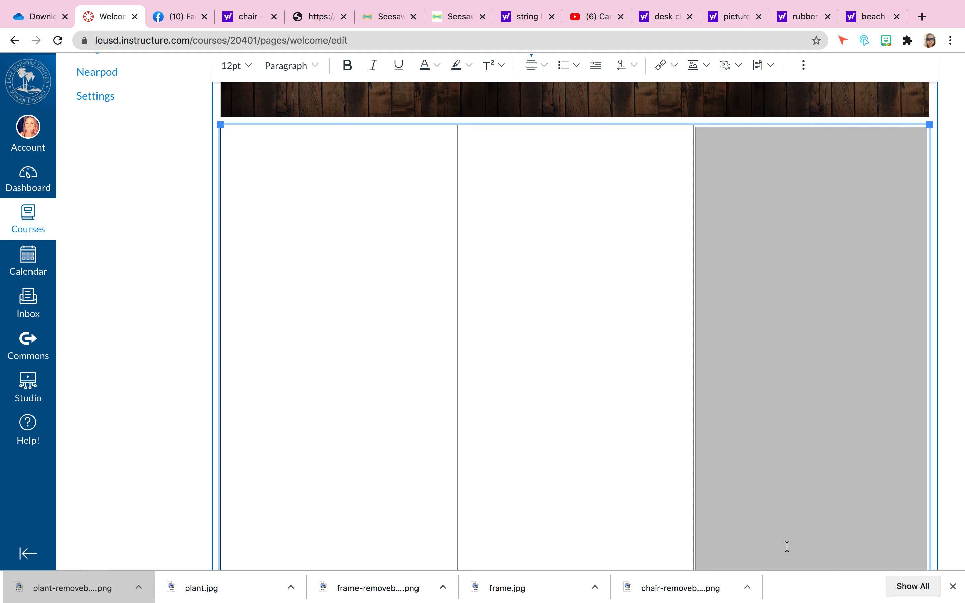
pyautogui.scroll(10, 786, 546)
pyautogui.scroll(-10, 787, 547)
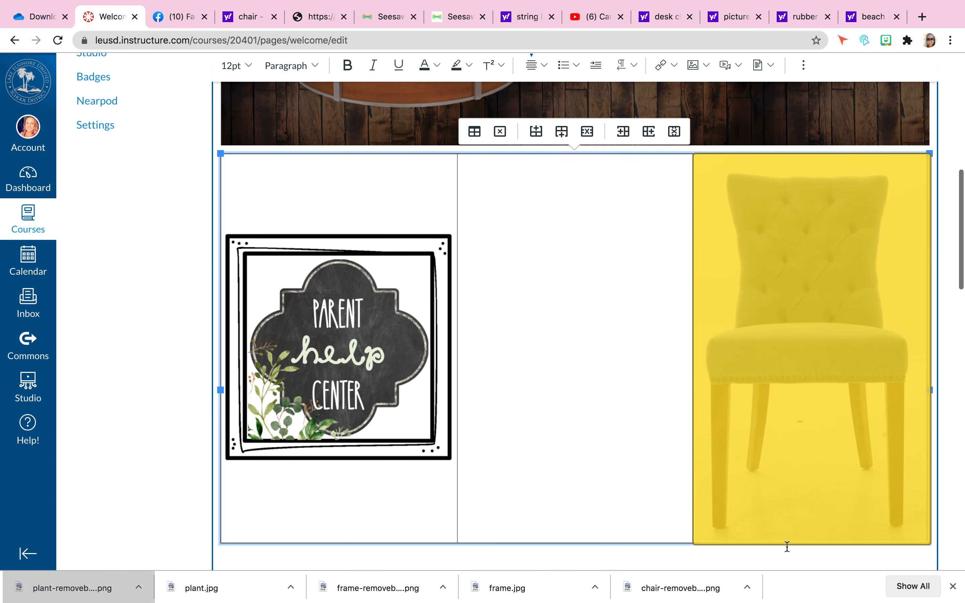
pyautogui.click(837, 483)
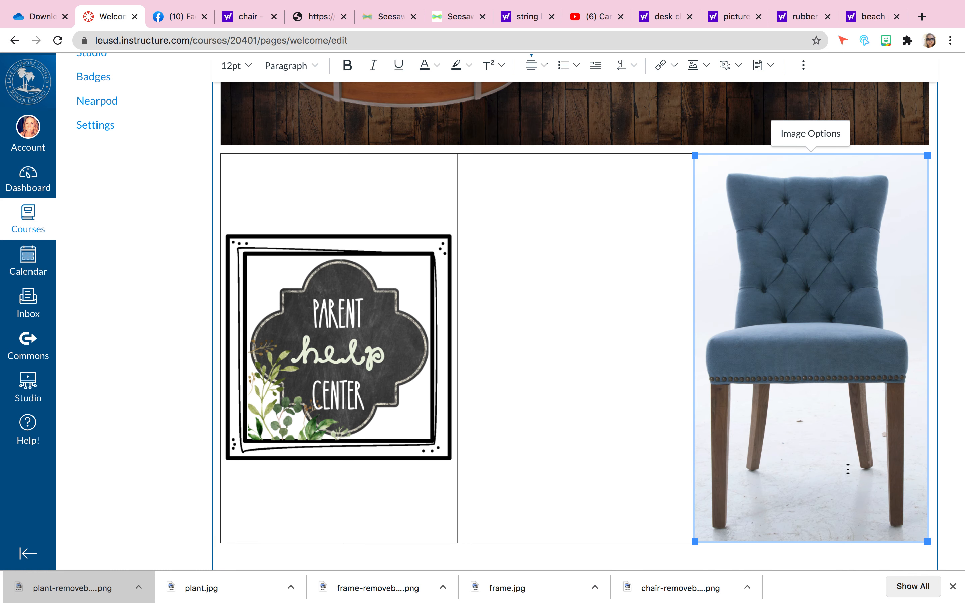
pyautogui.click(831, 134)
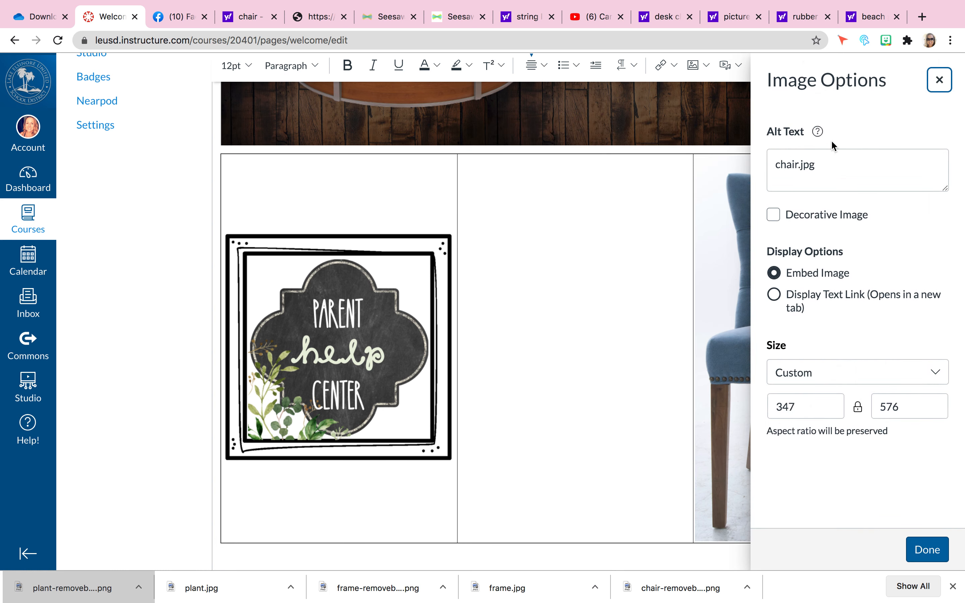
pyautogui.click(850, 375)
pyautogui.click(822, 422)
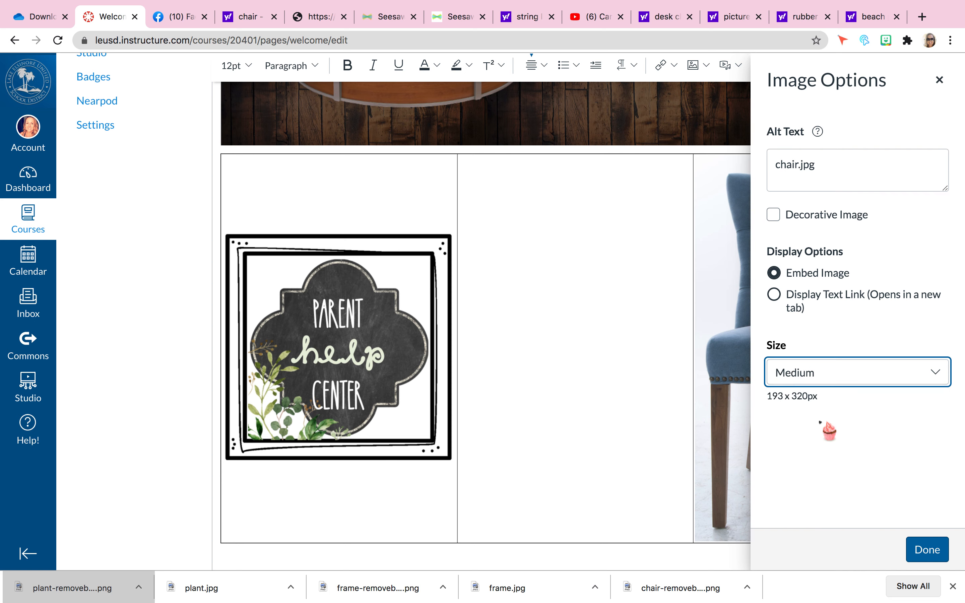
pyautogui.click(926, 550)
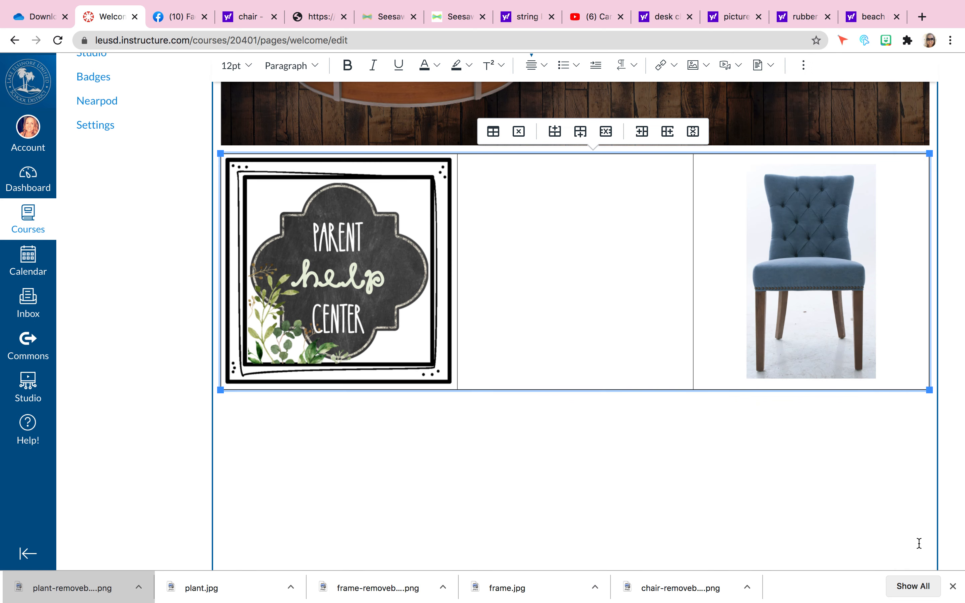
pyautogui.click(825, 456)
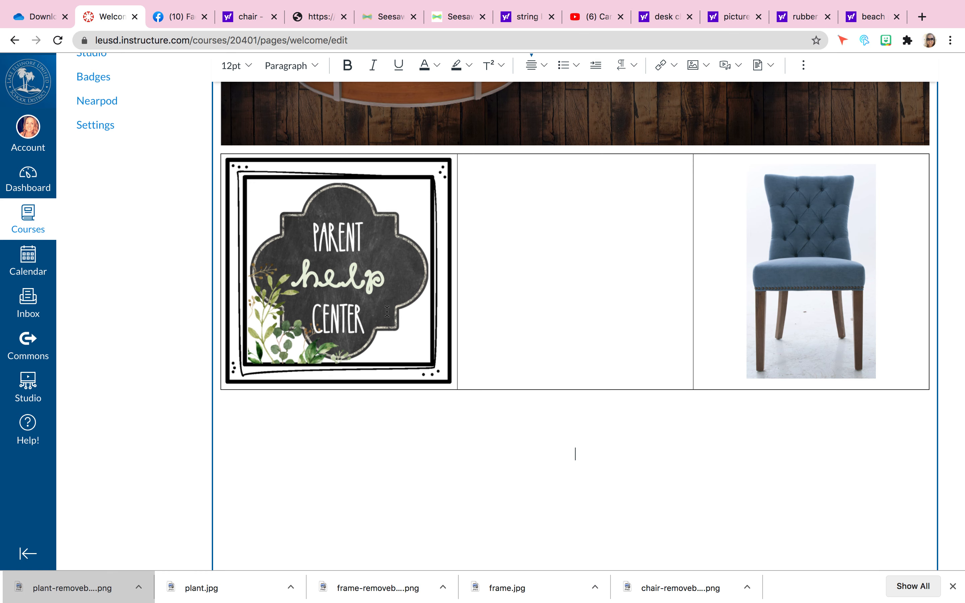
pyautogui.scroll(10, 367, 265)
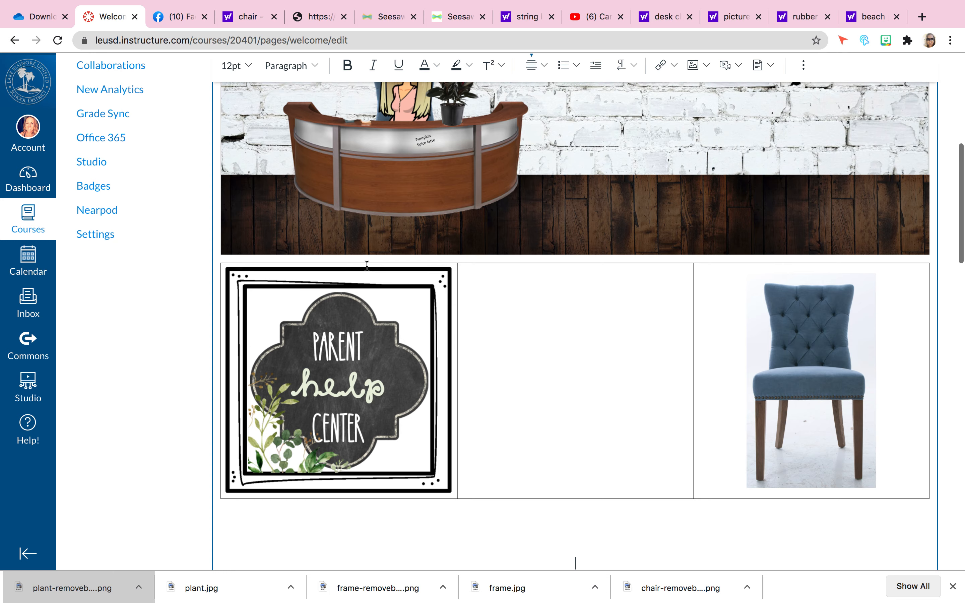
pyautogui.scroll(1, 366, 265)
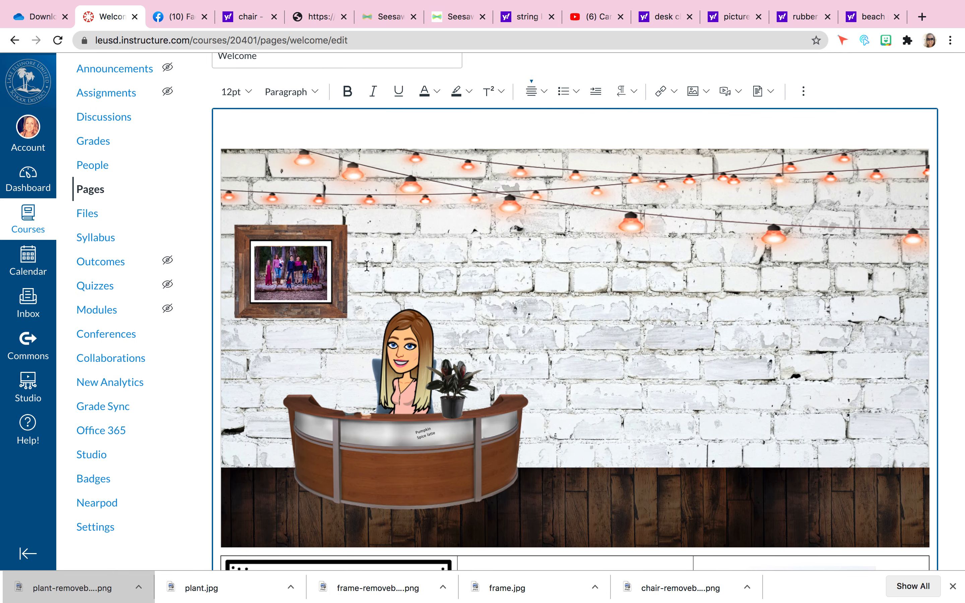
pyautogui.scroll(-20, 637, 276)
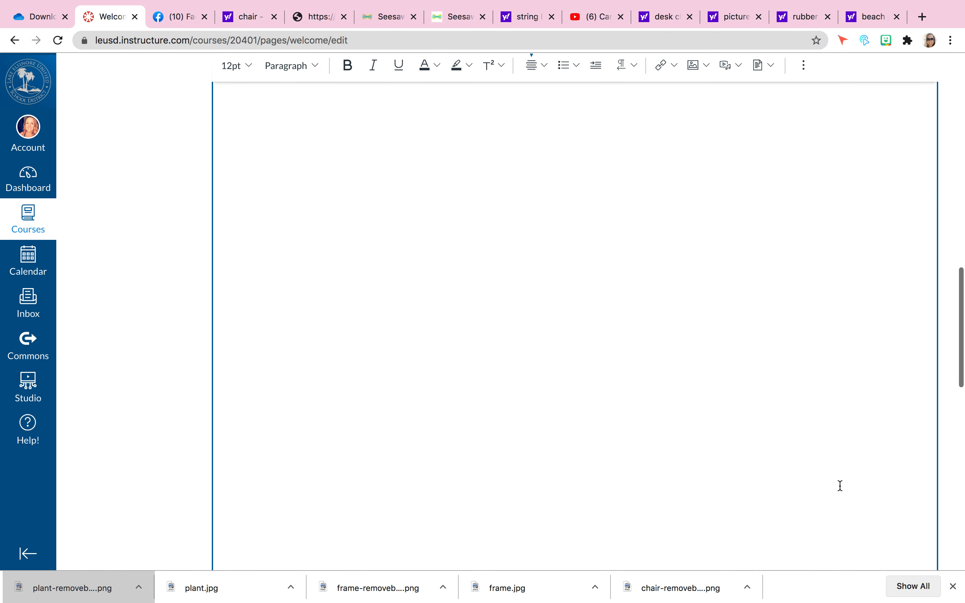
# Save the Welcome page and open the list of all pages in the Practice2 course.
pyautogui.click(929, 534)
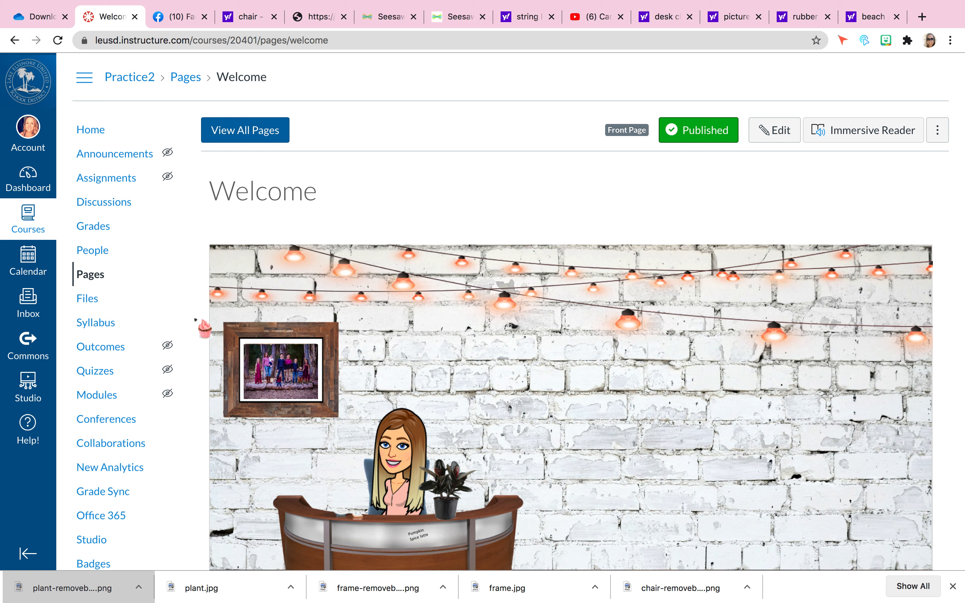
pyautogui.click(102, 277)
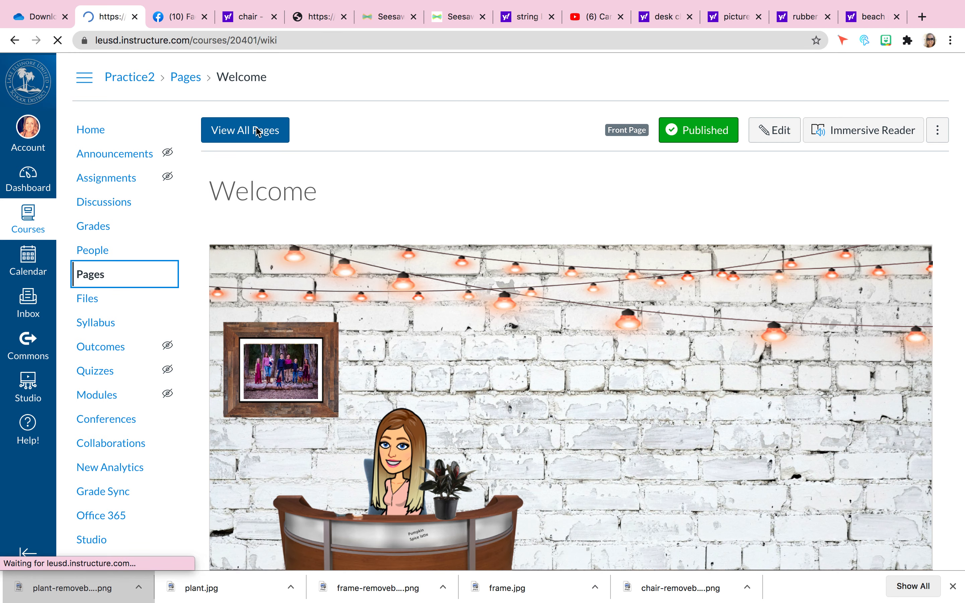
pyautogui.rightClick(258, 126)
pyautogui.click(238, 128)
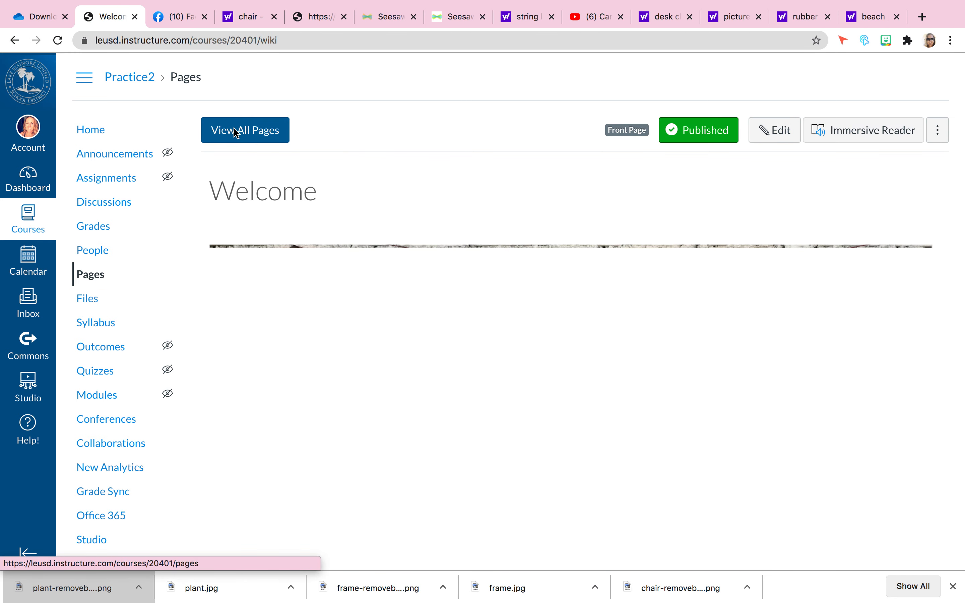
pyautogui.click(235, 131)
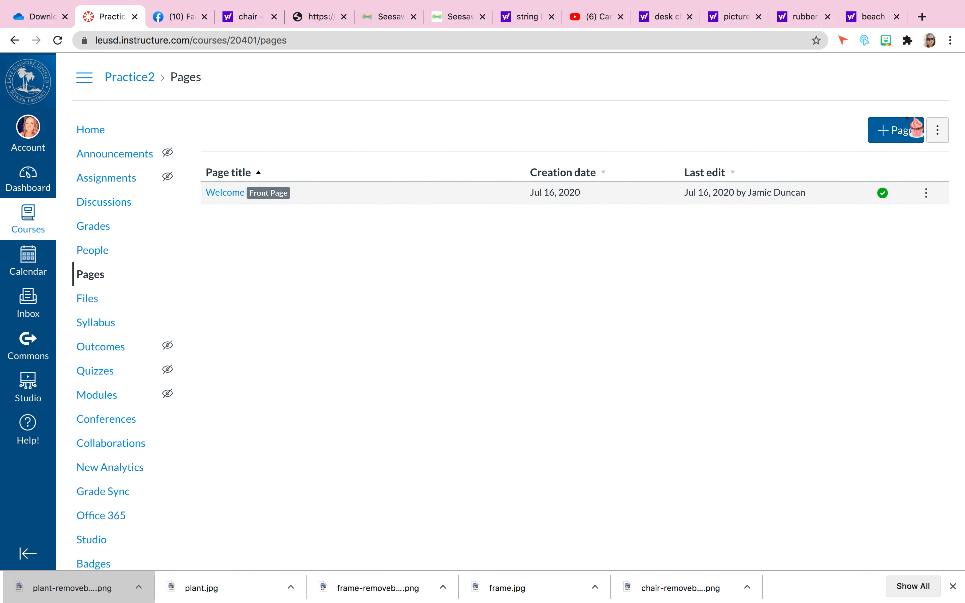
# Create and publish a new page titled "Parent help center" and return to the list of all pages.
pyautogui.click(904, 134)
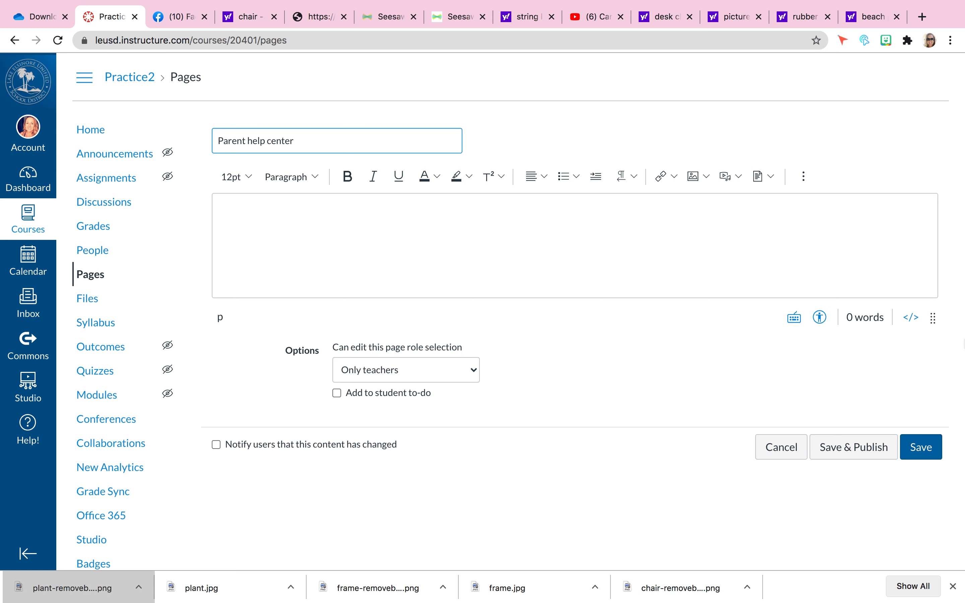
pyautogui.click(877, 449)
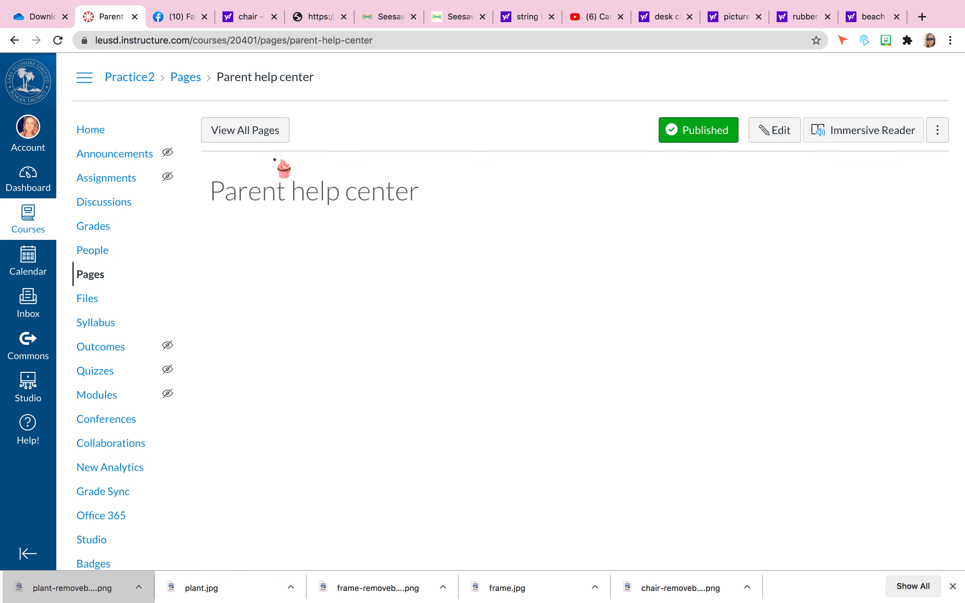
pyautogui.click(262, 138)
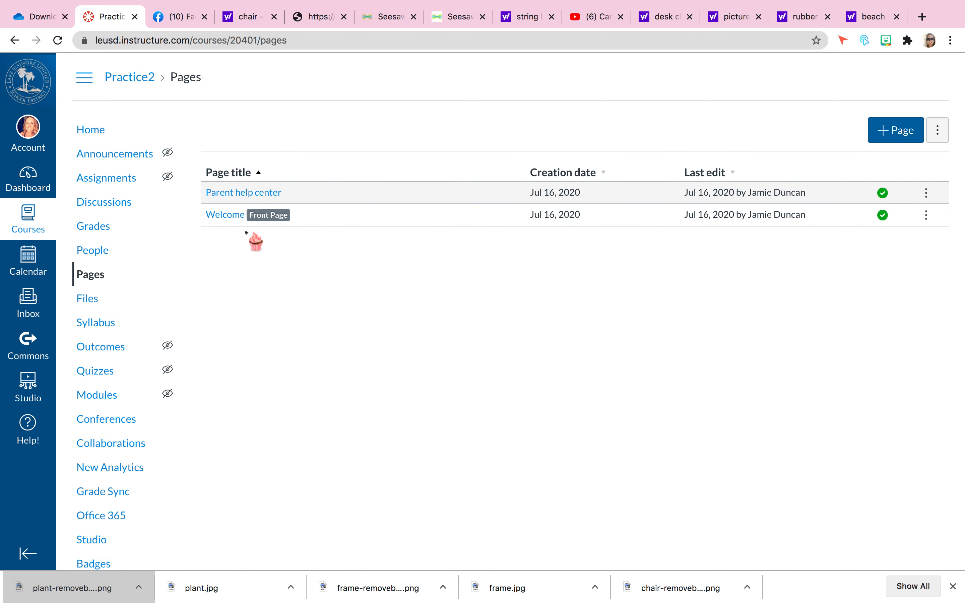
# Open the Welcome front page for editing and enlarge the content editor's height.
pyautogui.click(221, 218)
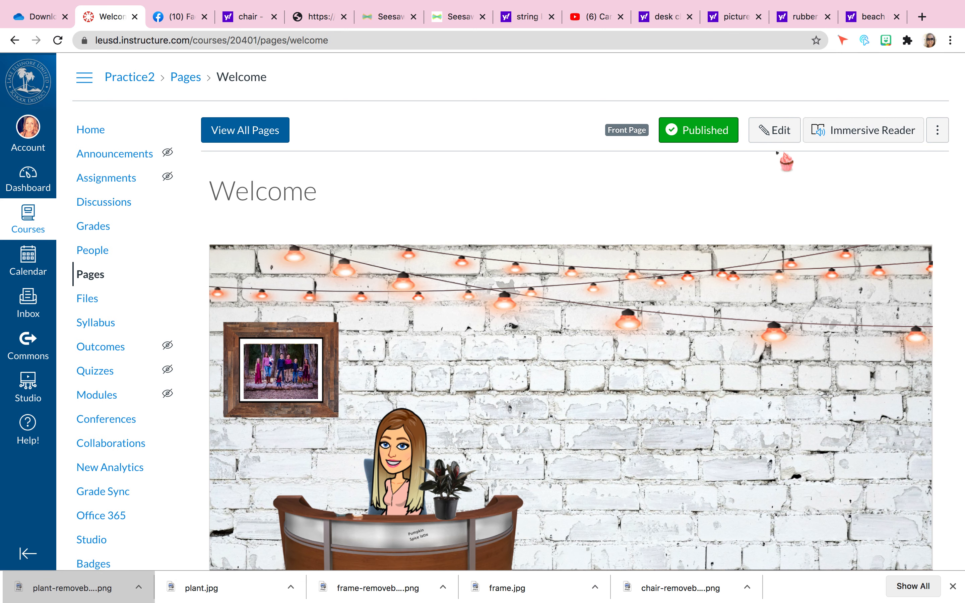
pyautogui.click(782, 136)
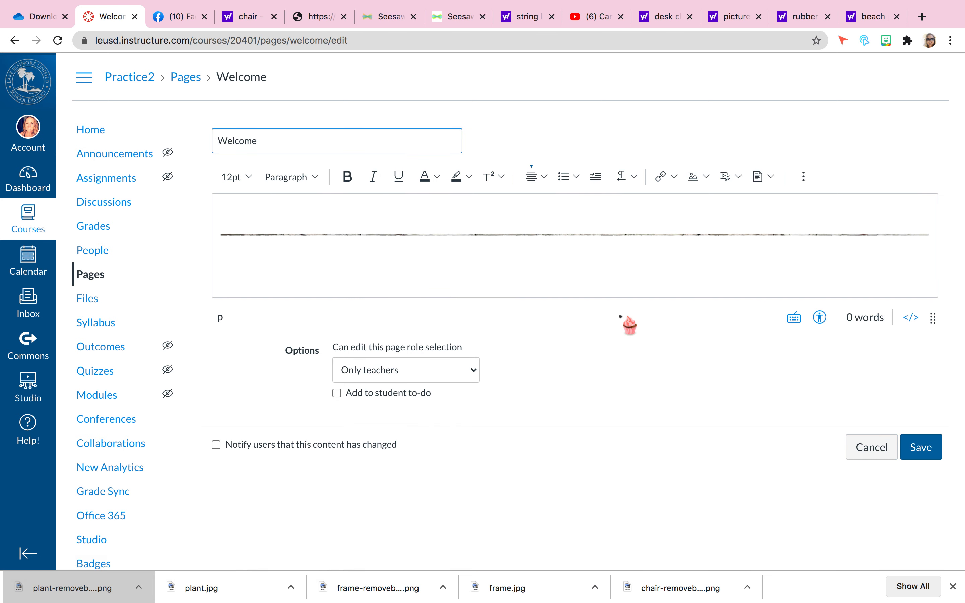
pyautogui.moveTo(932, 318); pyautogui.dragTo(930, 543)
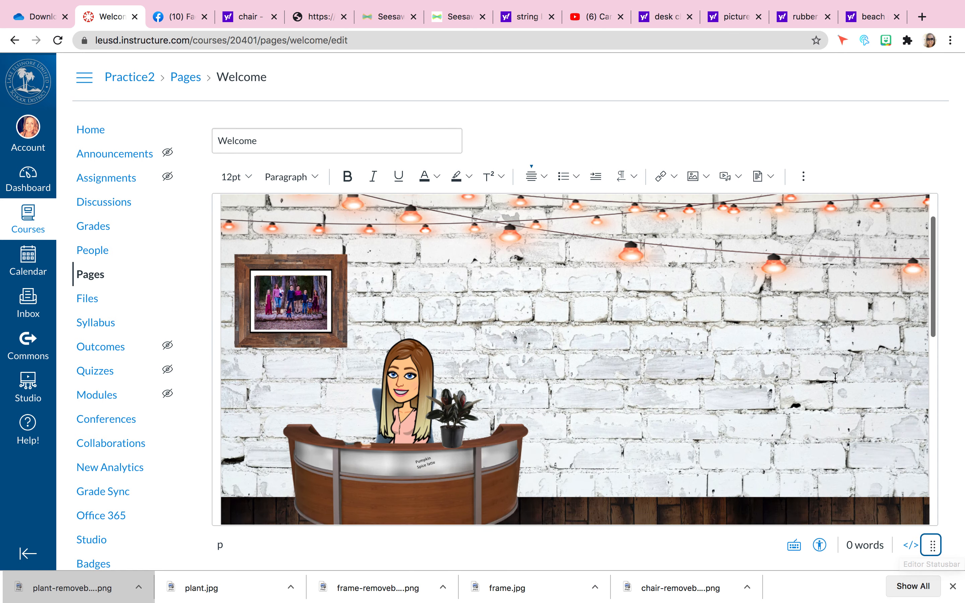
# Link the Parent Help Center image in the table's first cell to the course page "Parent help center" and save the Welcome page.
pyautogui.scroll(-10, 835, 377)
pyautogui.click(408, 297)
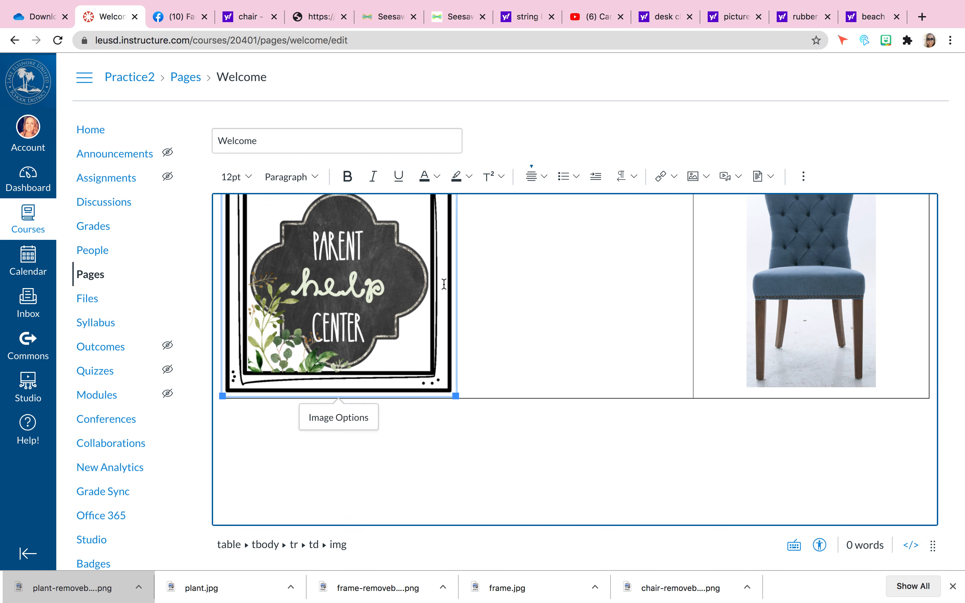
pyautogui.click(672, 180)
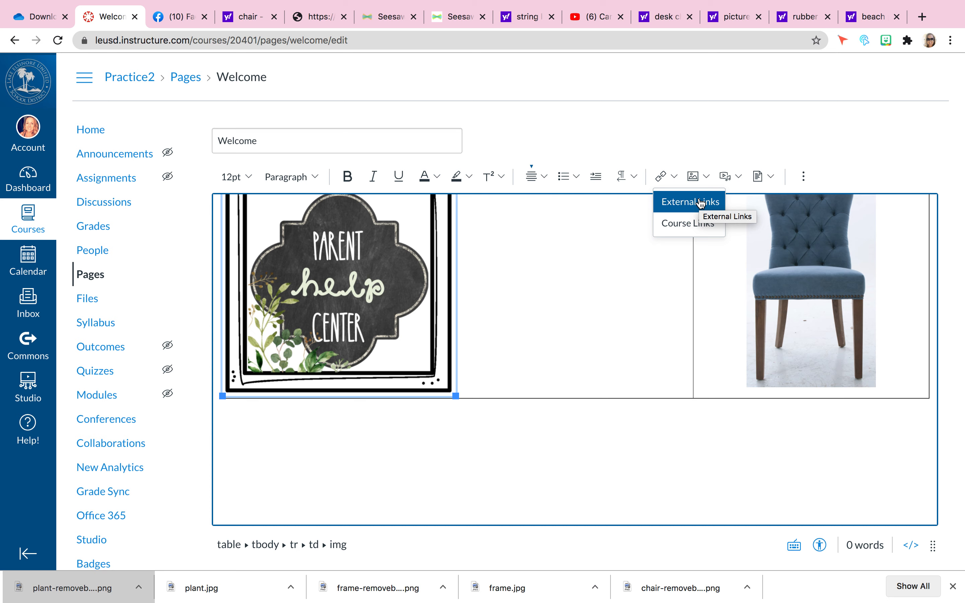
pyautogui.click(693, 226)
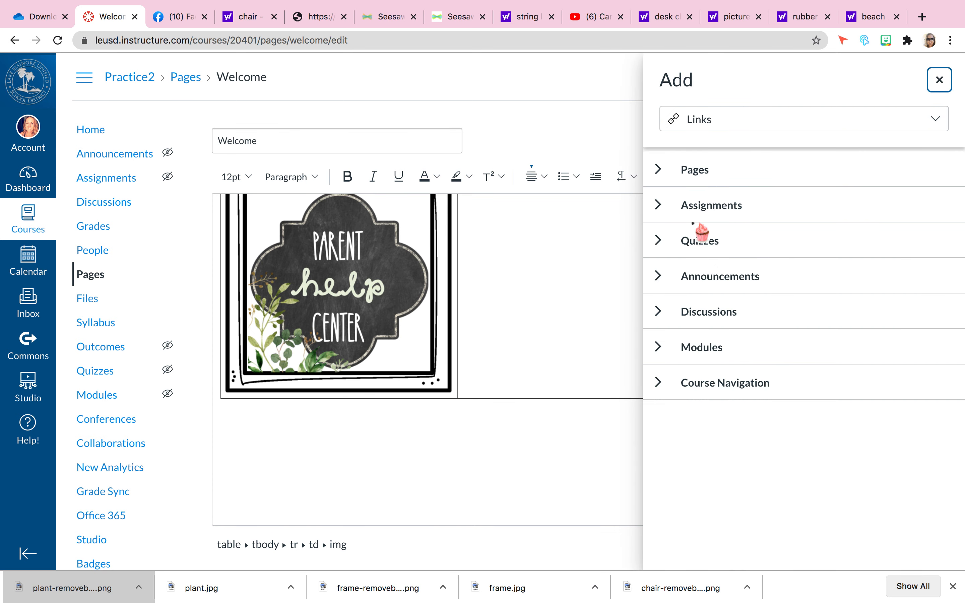
pyautogui.click(664, 170)
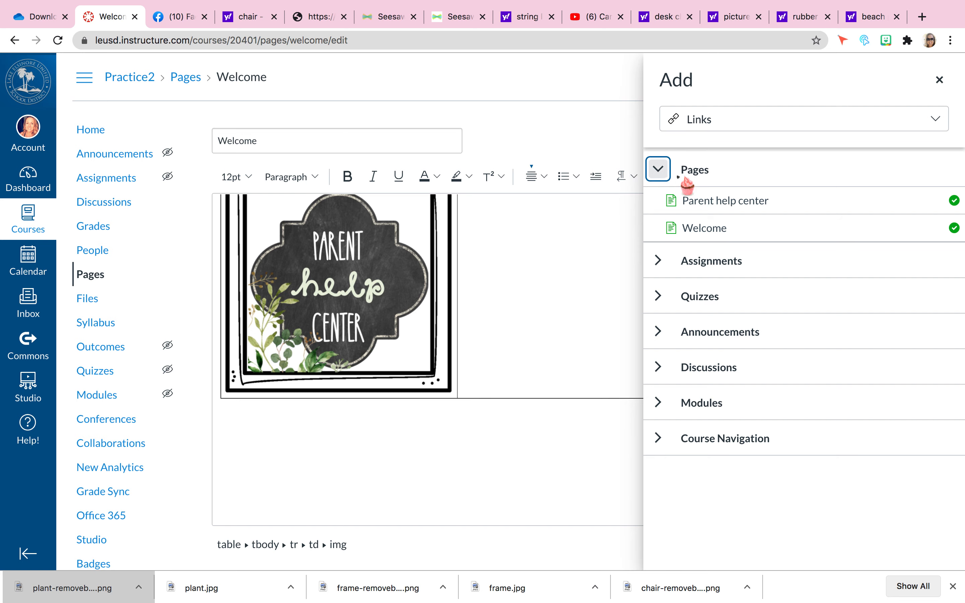
pyautogui.click(738, 202)
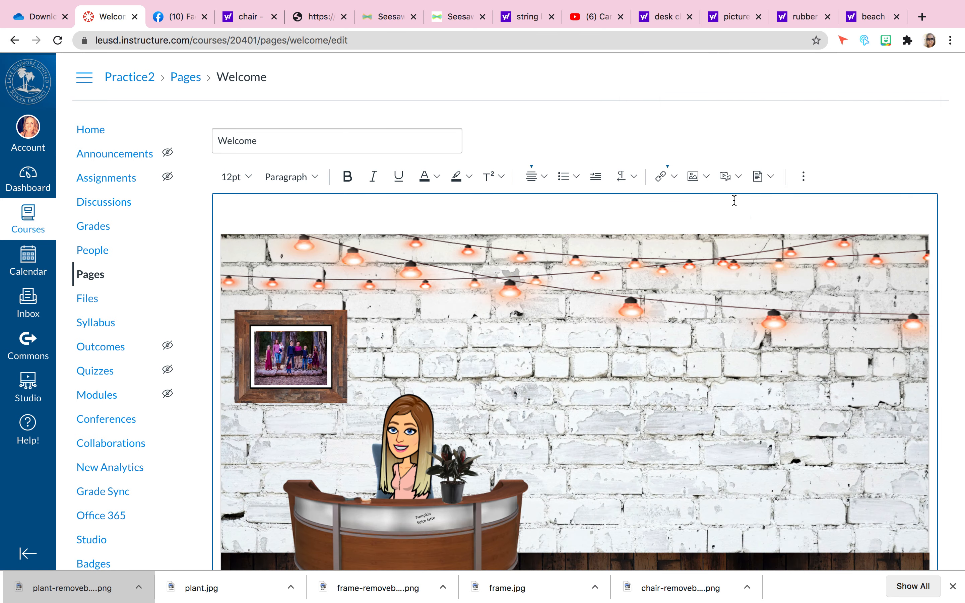
pyautogui.scroll(-10, 797, 279)
pyautogui.click(921, 533)
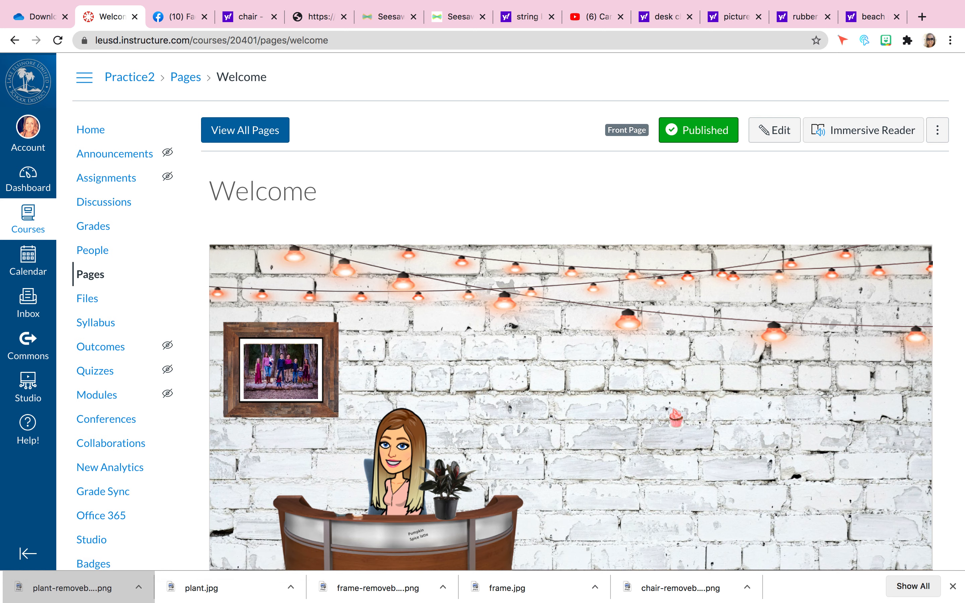
# Test the Parent Help Center image's link on the saved Welcome page.
pyautogui.scroll(-15, 674, 415)
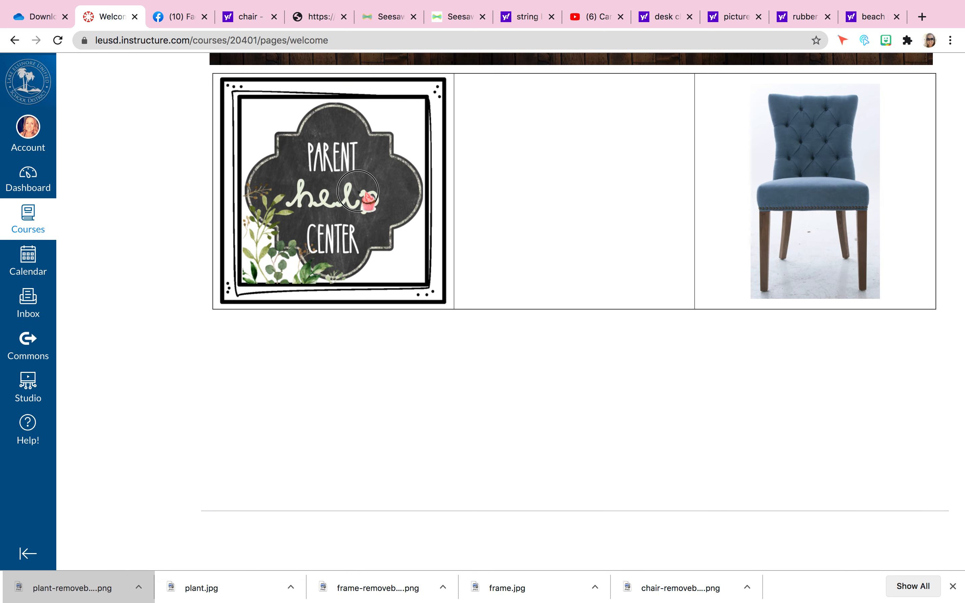
pyautogui.click(359, 192)
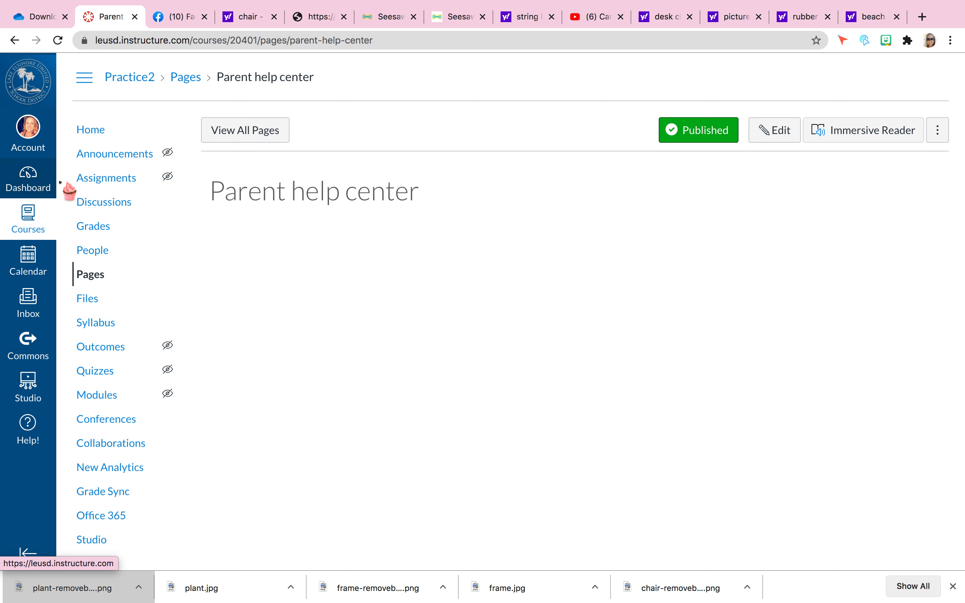
# Go to the Dashboard and look through the published course cards.
pyautogui.click(48, 188)
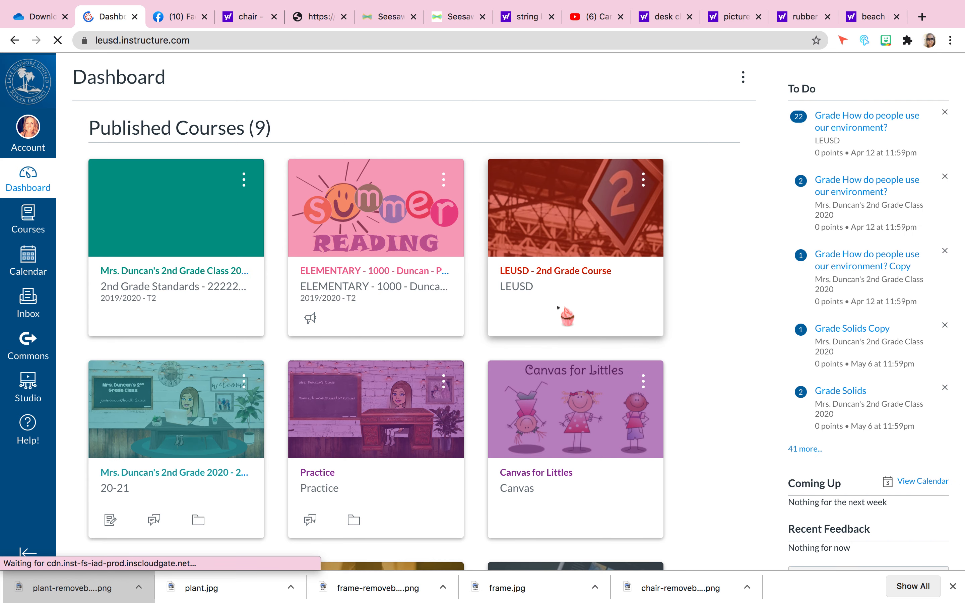
pyautogui.scroll(-3, 744, 391)
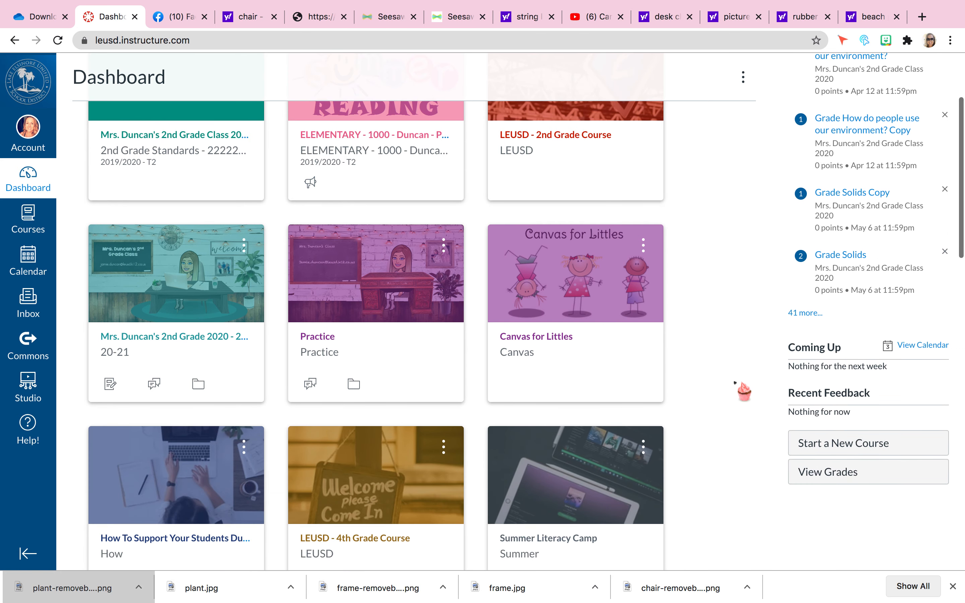